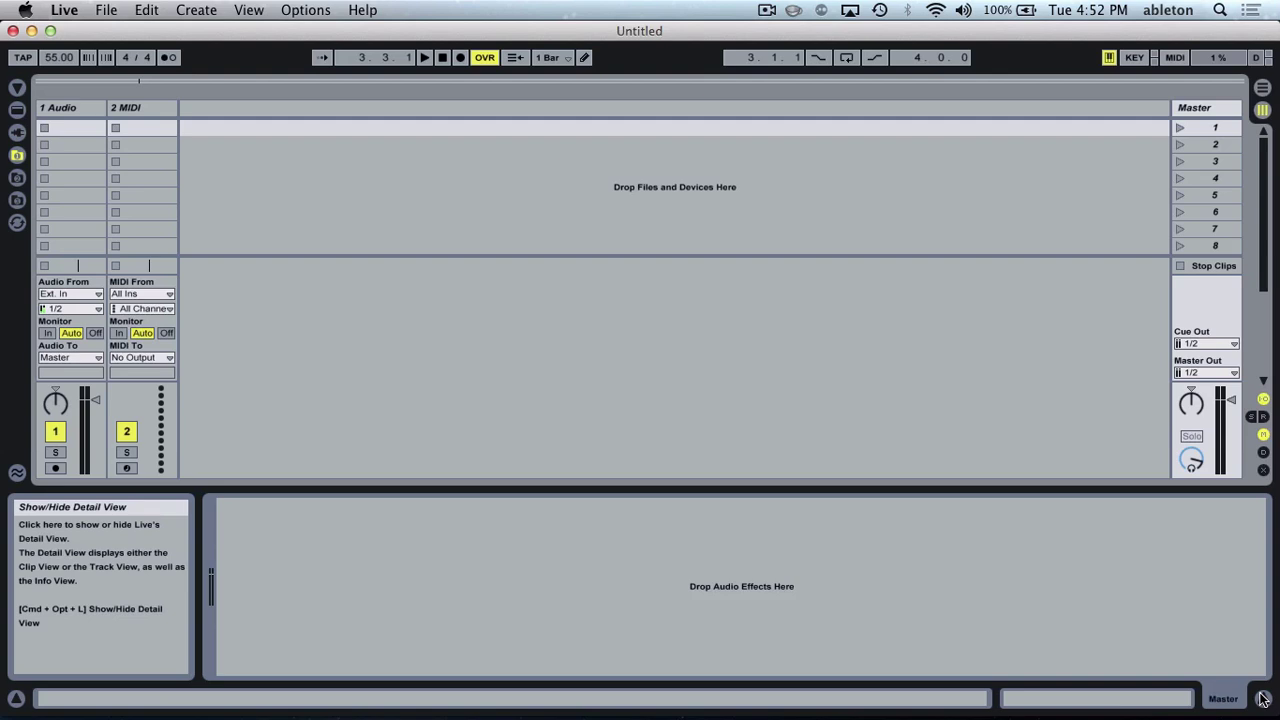
Step: Open the recent Pro_Presenter_MIDI-Cues set, then start a new empty Live set
{"action": "left_click", "coordinate": [106, 10]}
{"action": "mouse_move", "coordinate": [170, 68]}
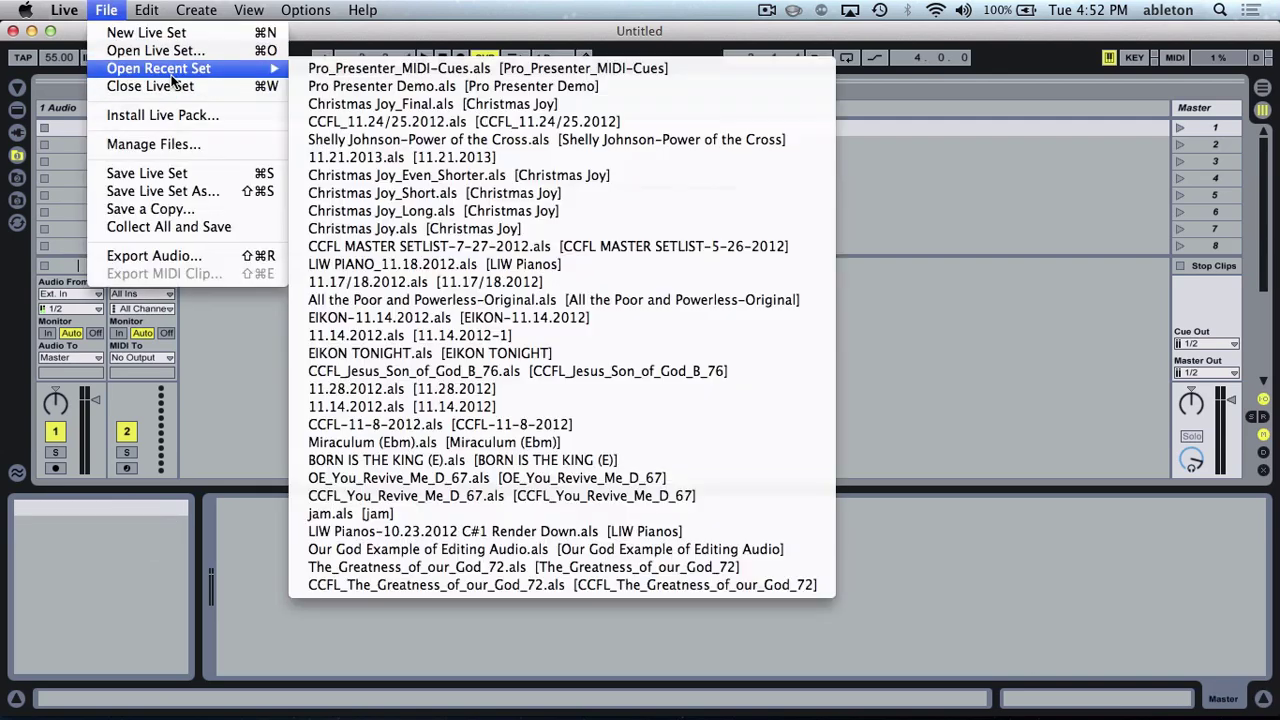
{"action": "left_click", "coordinate": [381, 70]}
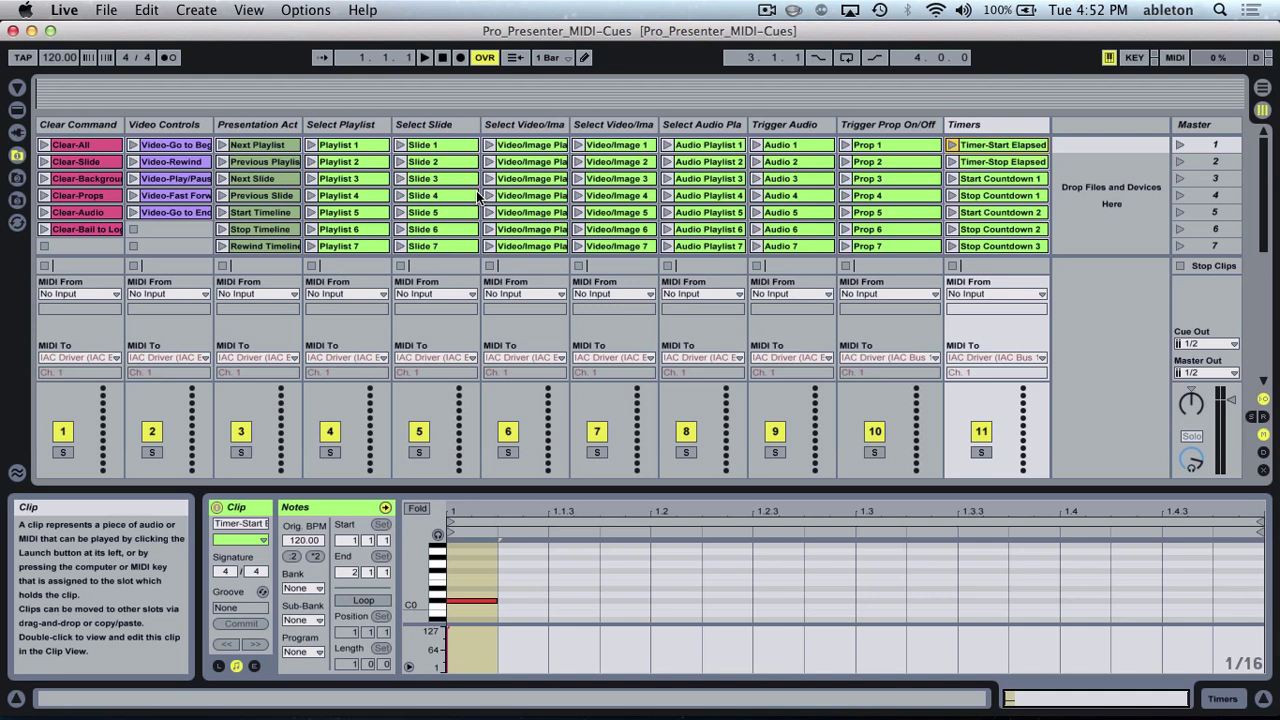
{"action": "key", "text": "super+n"}
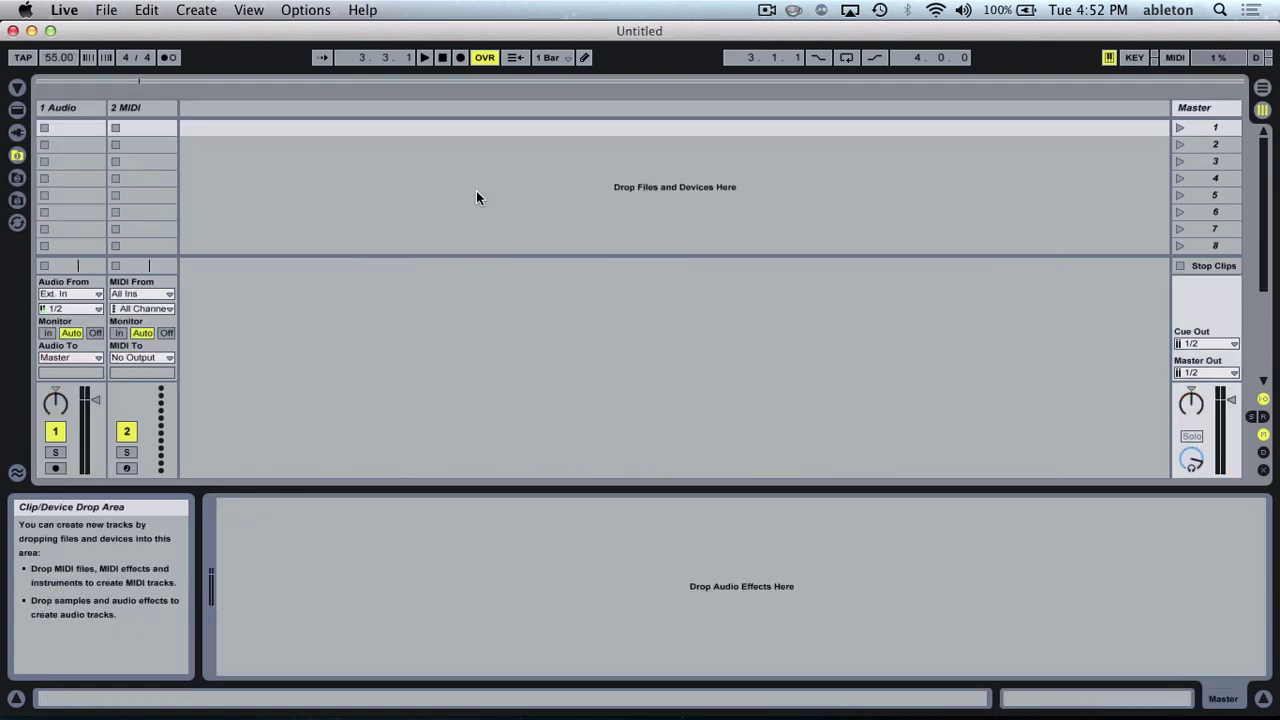
Step: Launch Audio MIDI Setup from Spotlight and show its MIDI devices window
{"action": "key", "text": "super+space"}
{"action": "type", "text": "audio"}
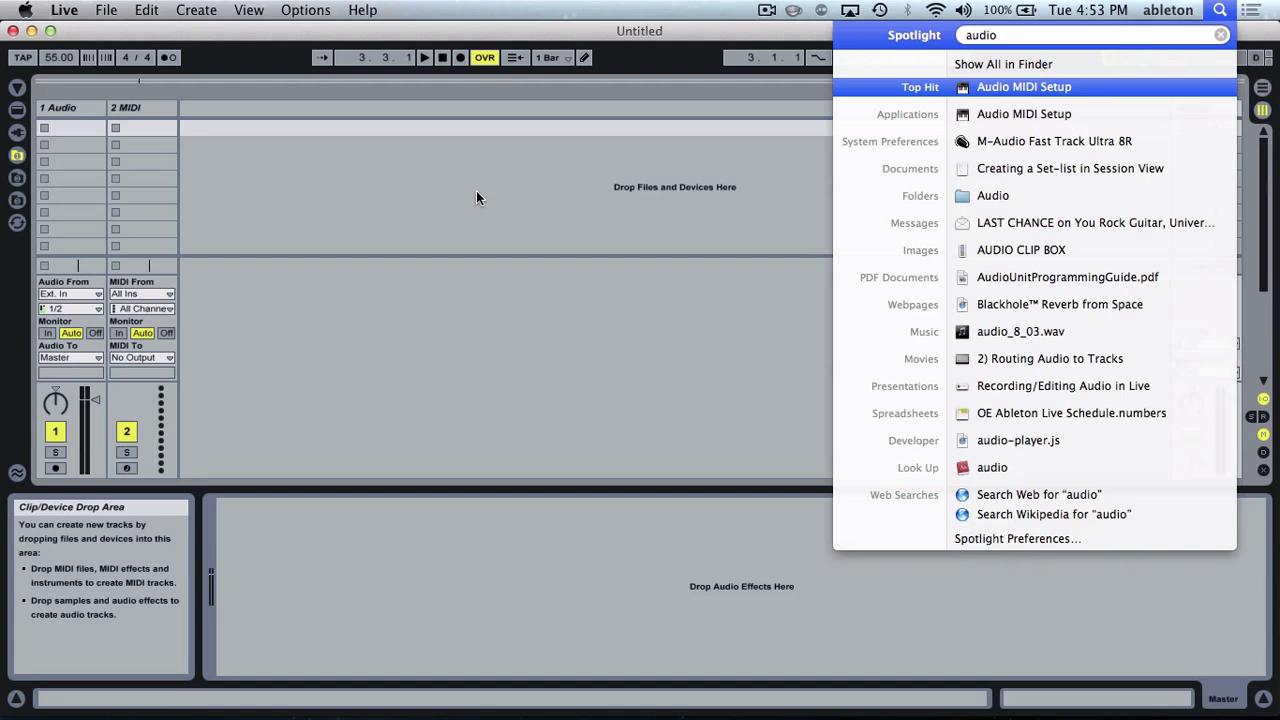
{"action": "key", "text": "Return"}
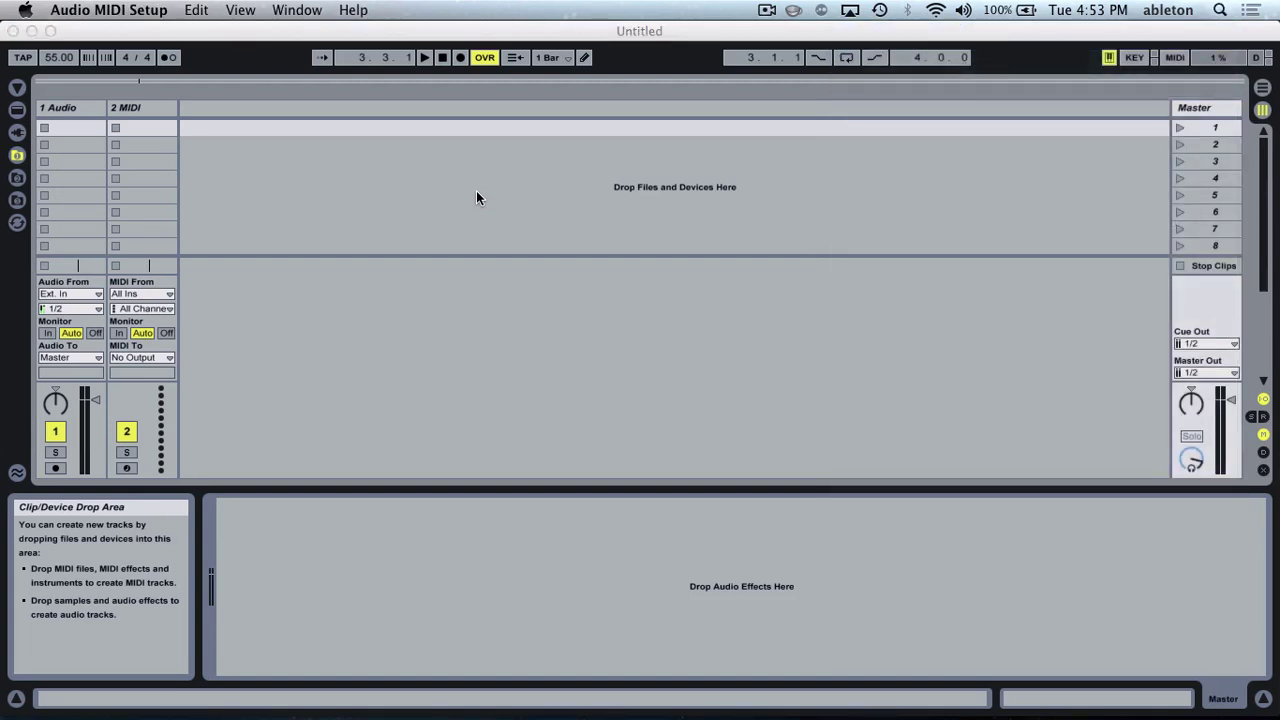
{"action": "left_click", "coordinate": [312, 14]}
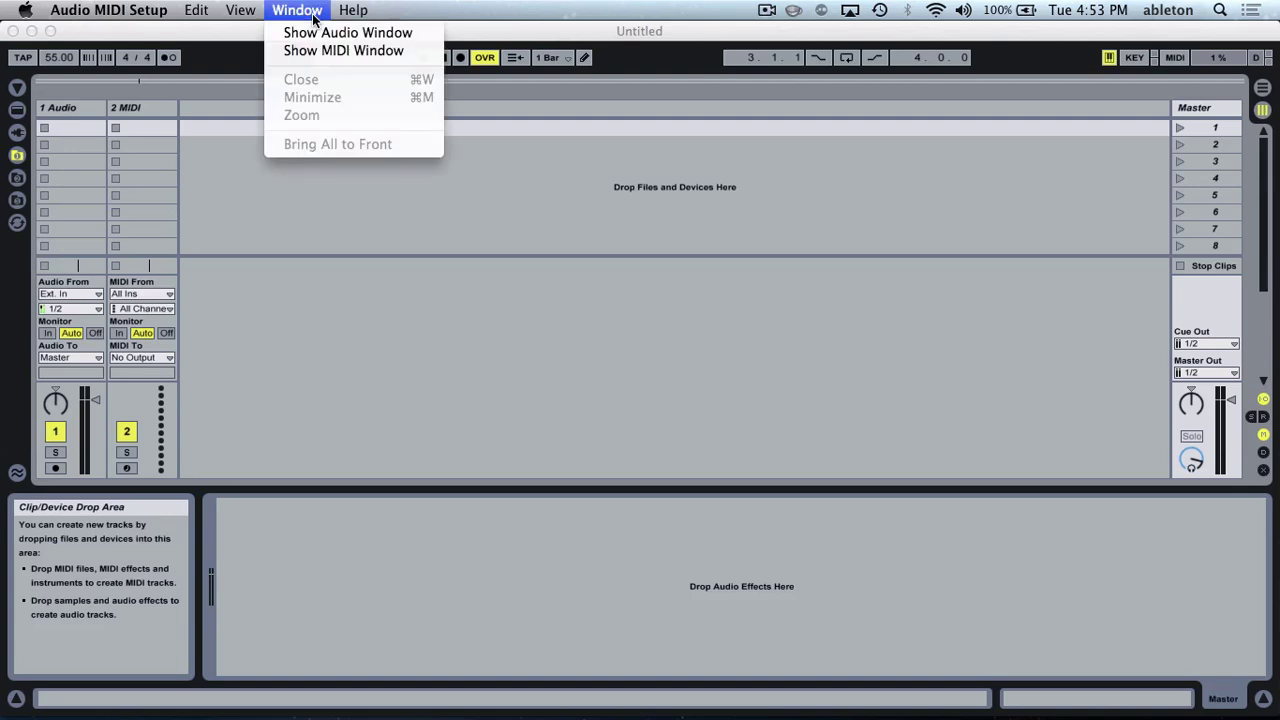
{"action": "left_click", "coordinate": [311, 50]}
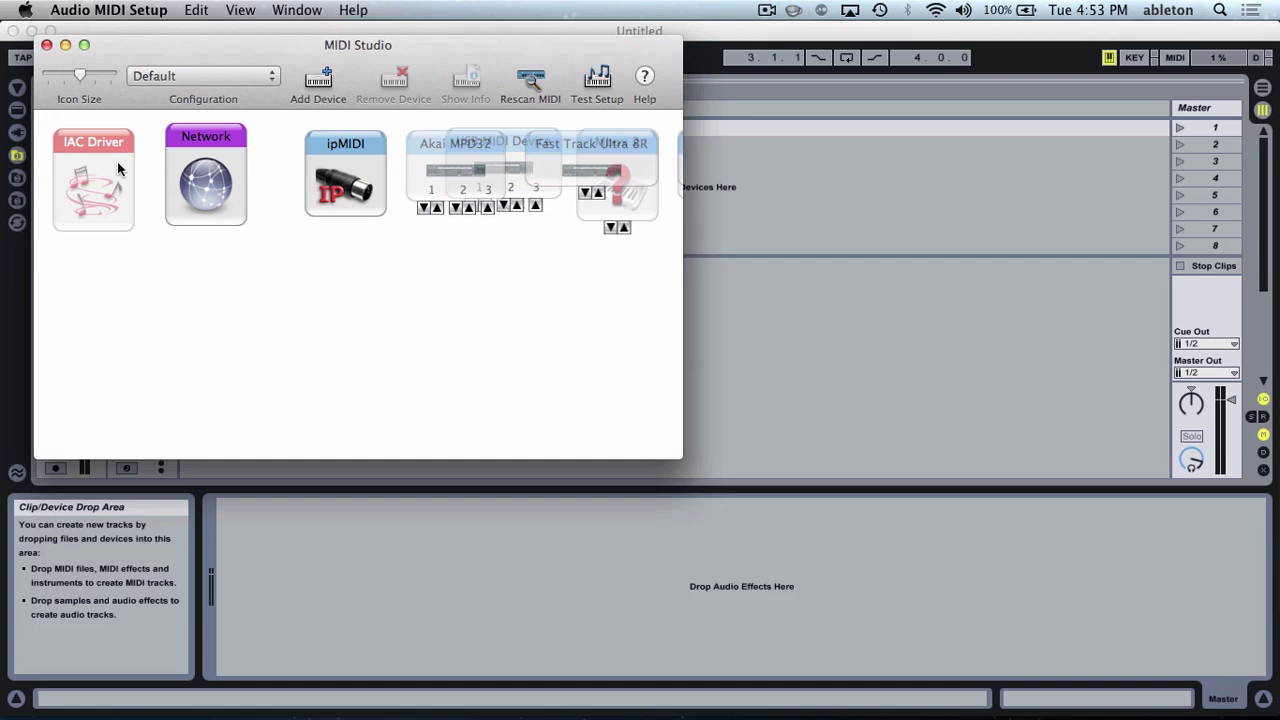
Step: Put the IAC Driver online, add the IAC Bus 1 port, and close both windows
{"action": "double_click", "coordinate": [117, 165]}
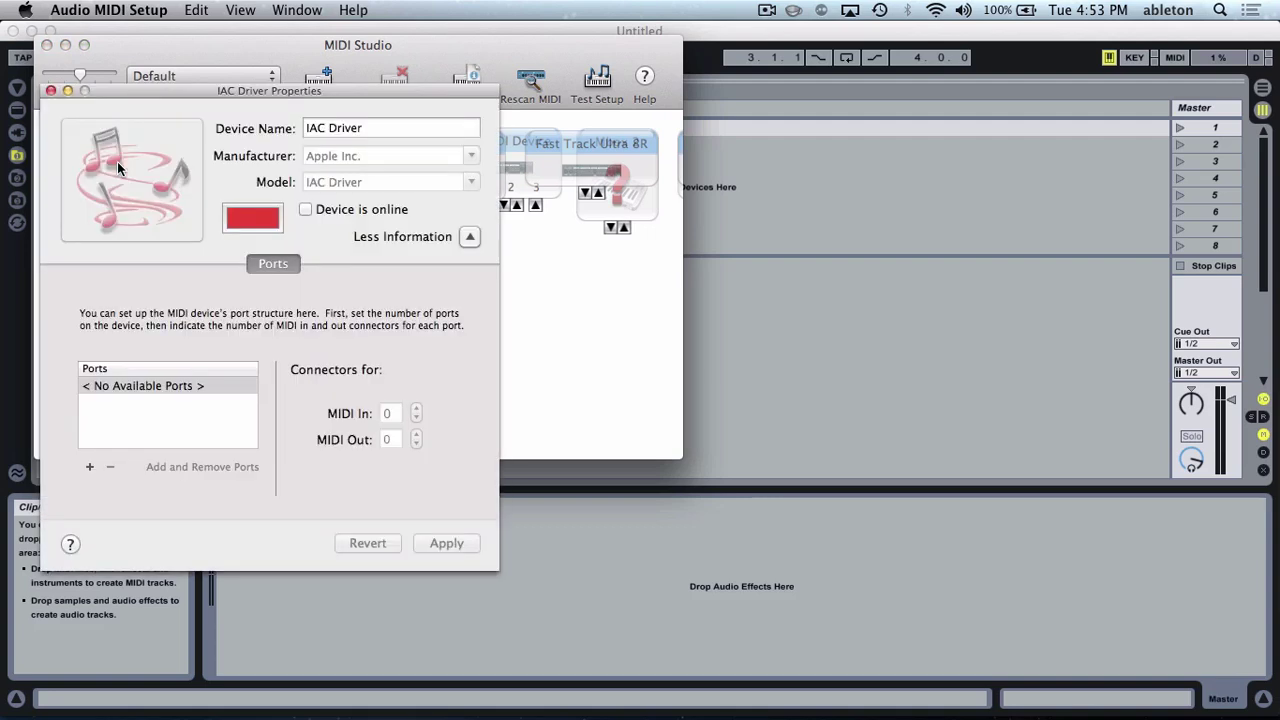
{"action": "left_click", "coordinate": [306, 210]}
{"action": "left_click", "coordinate": [143, 400]}
{"action": "left_click", "coordinate": [465, 239]}
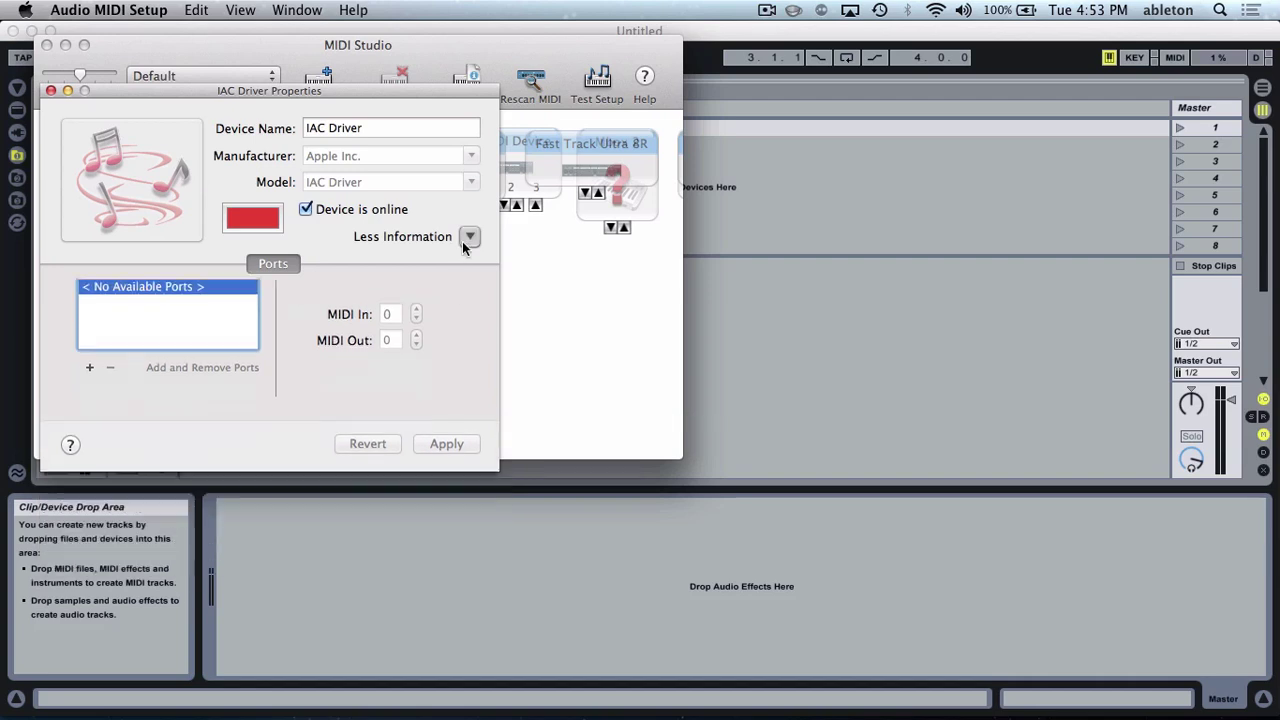
{"action": "left_click", "coordinate": [466, 238]}
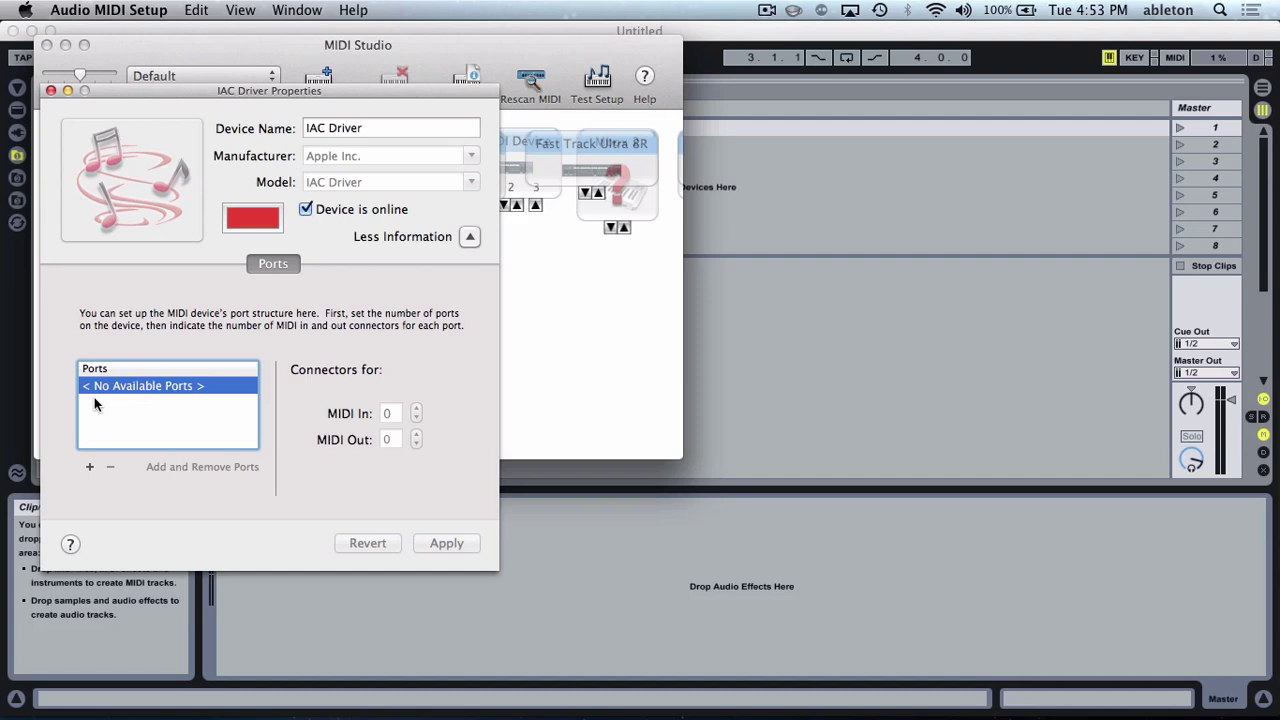
{"action": "left_click", "coordinate": [89, 467]}
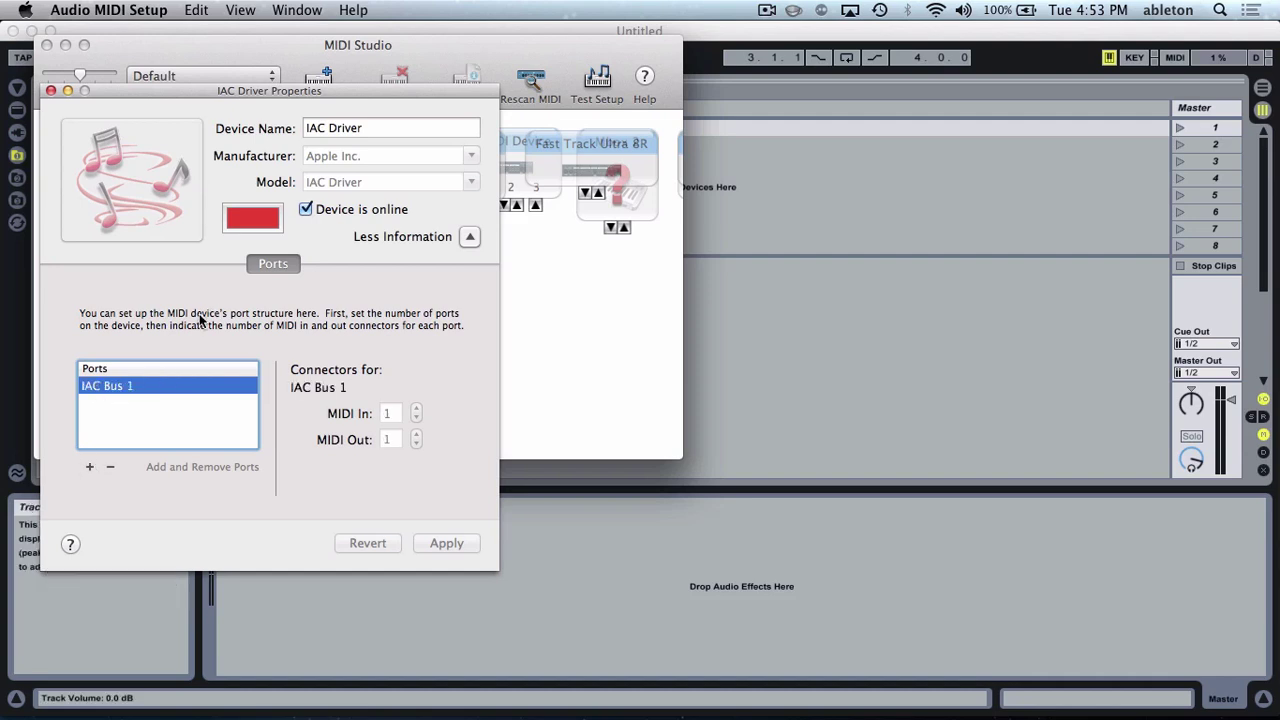
{"action": "left_click", "coordinate": [50, 90]}
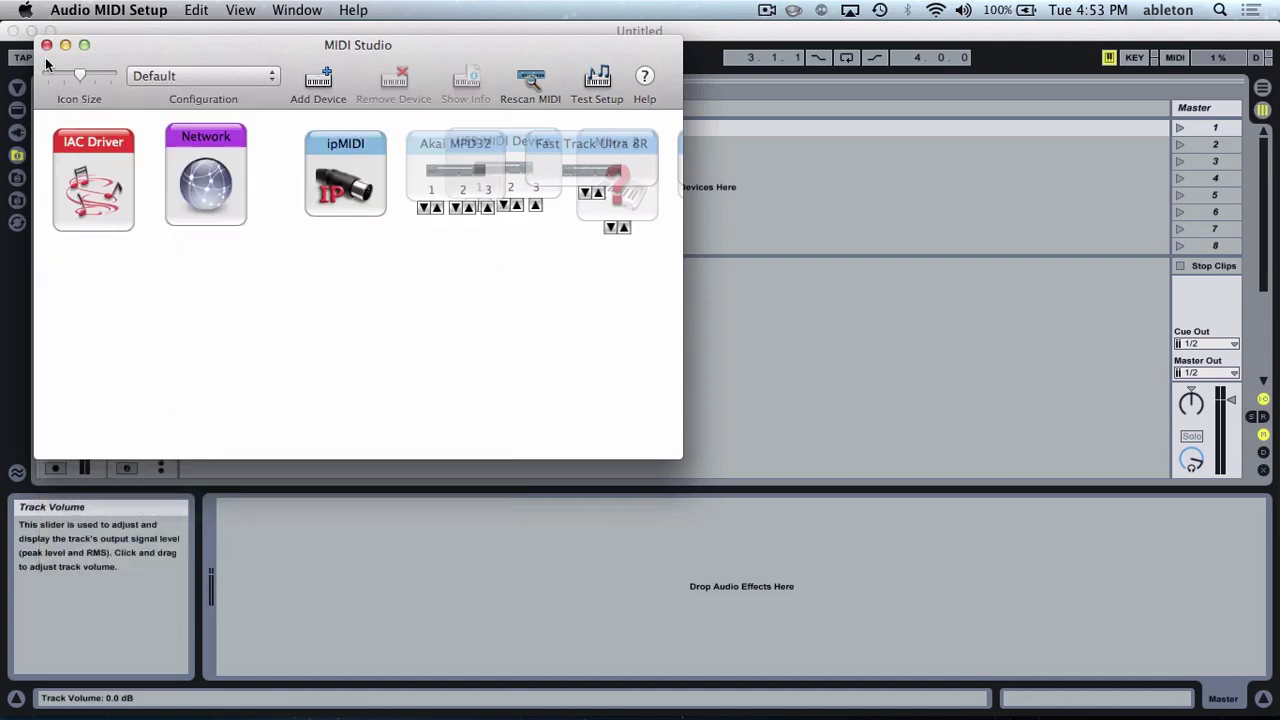
{"action": "left_click", "coordinate": [47, 45]}
Step: Launch ProPresenter from Spotlight and continue in demo mode without registering
{"action": "left_click", "coordinate": [437, 57]}
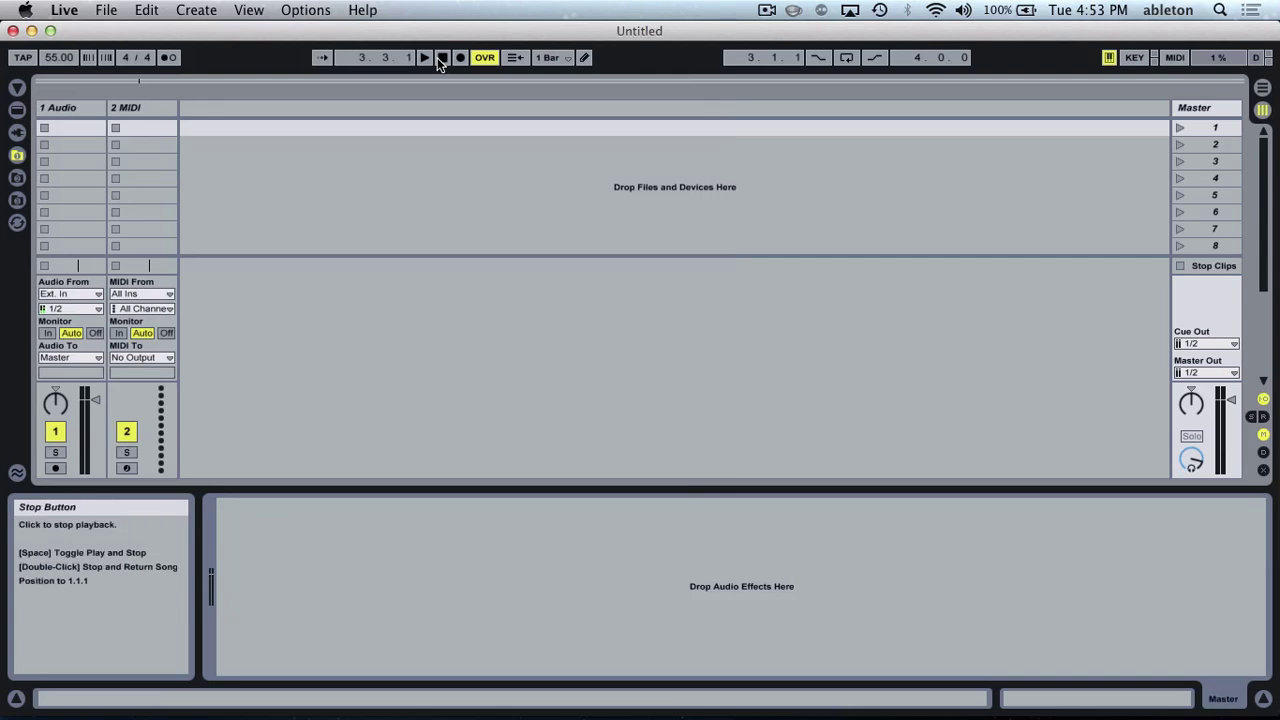
{"action": "key", "text": "super+space"}
{"action": "type", "text": "pr"}
{"action": "key", "text": "Return"}
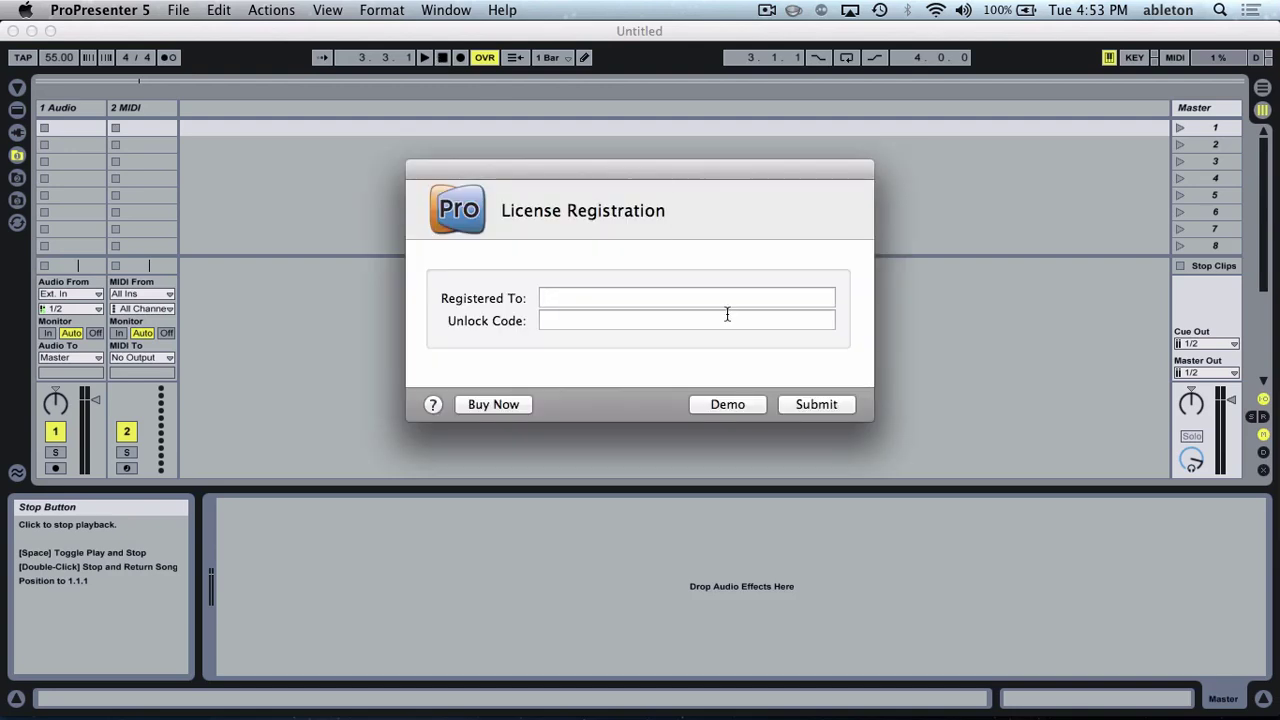
{"action": "left_click", "coordinate": [714, 404]}
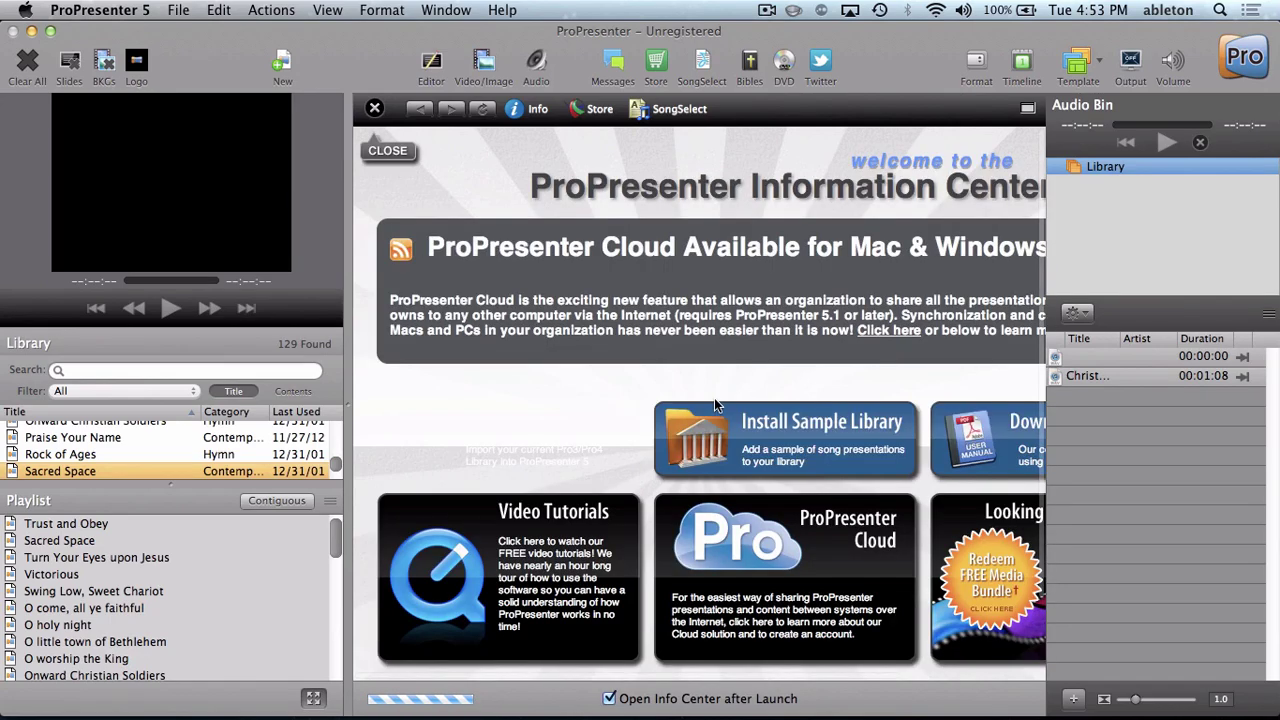
Step: In ProPresenter Preferences > Modules, run all add-on modules in demo mode and accept the watermark warning
{"action": "left_click", "coordinate": [90, 9]}
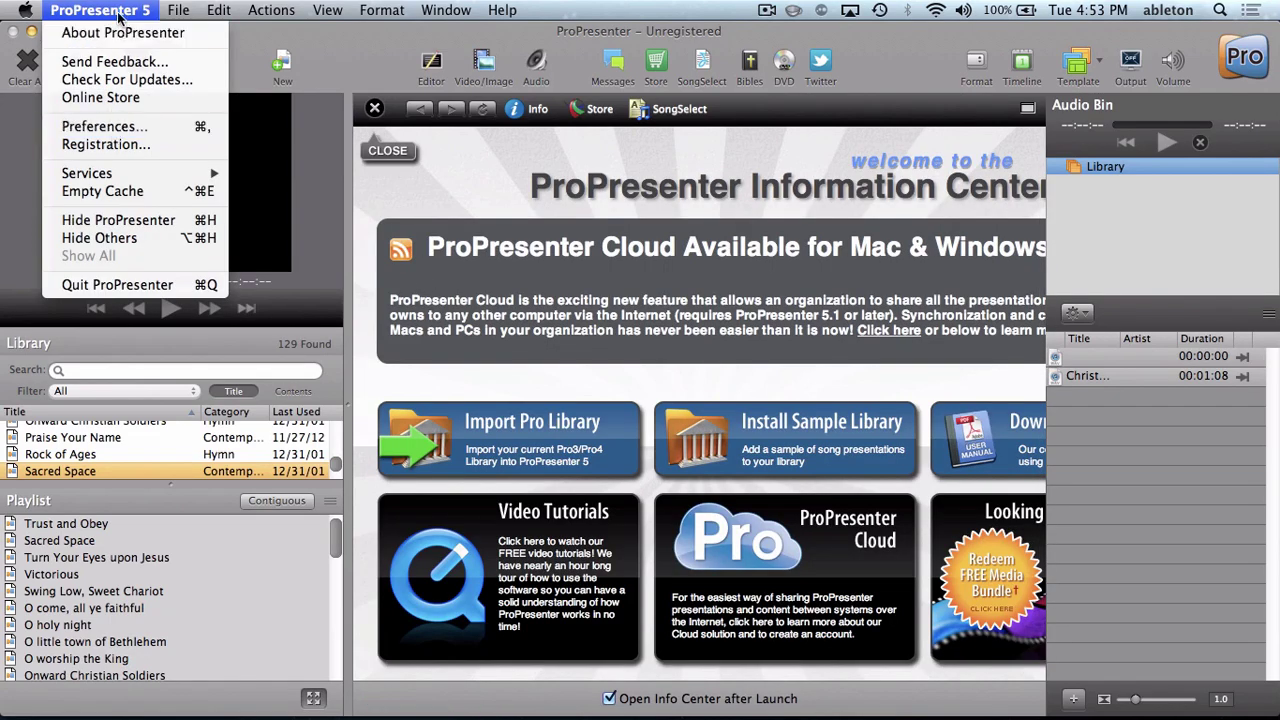
{"action": "left_click", "coordinate": [112, 130]}
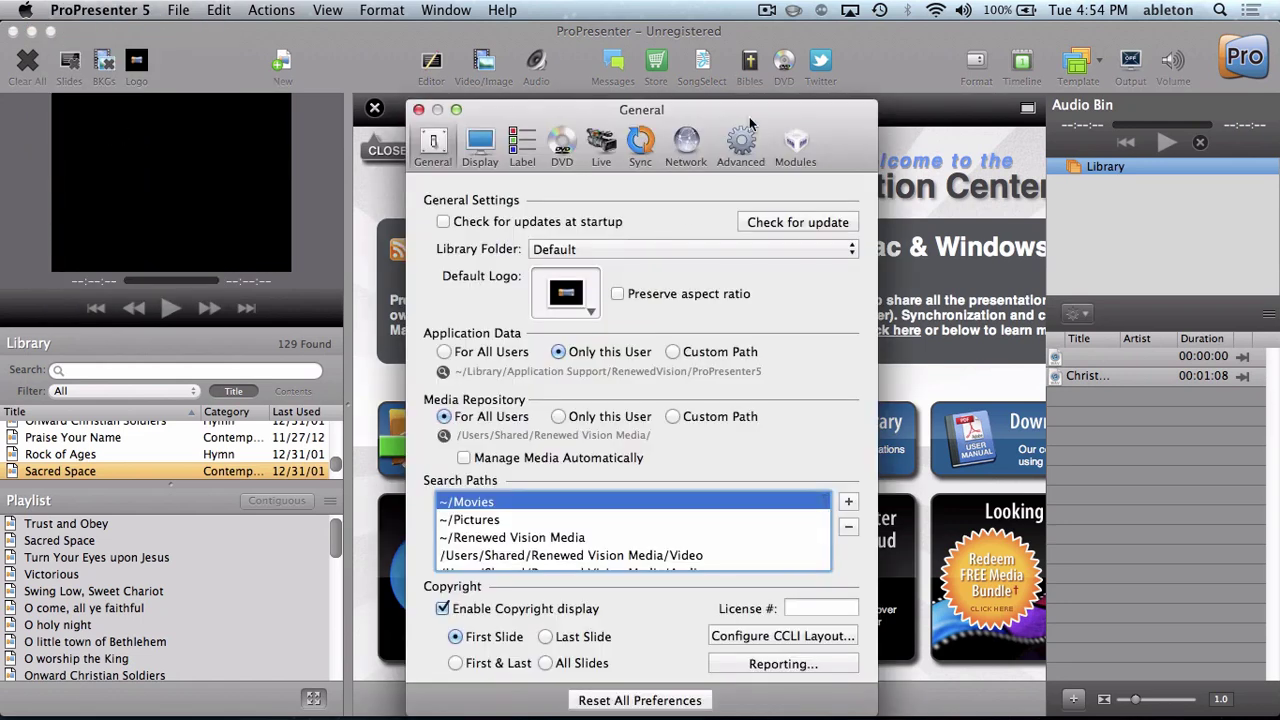
{"action": "left_click_drag", "start_coordinate": [753, 119], "coordinate": [740, 90]}
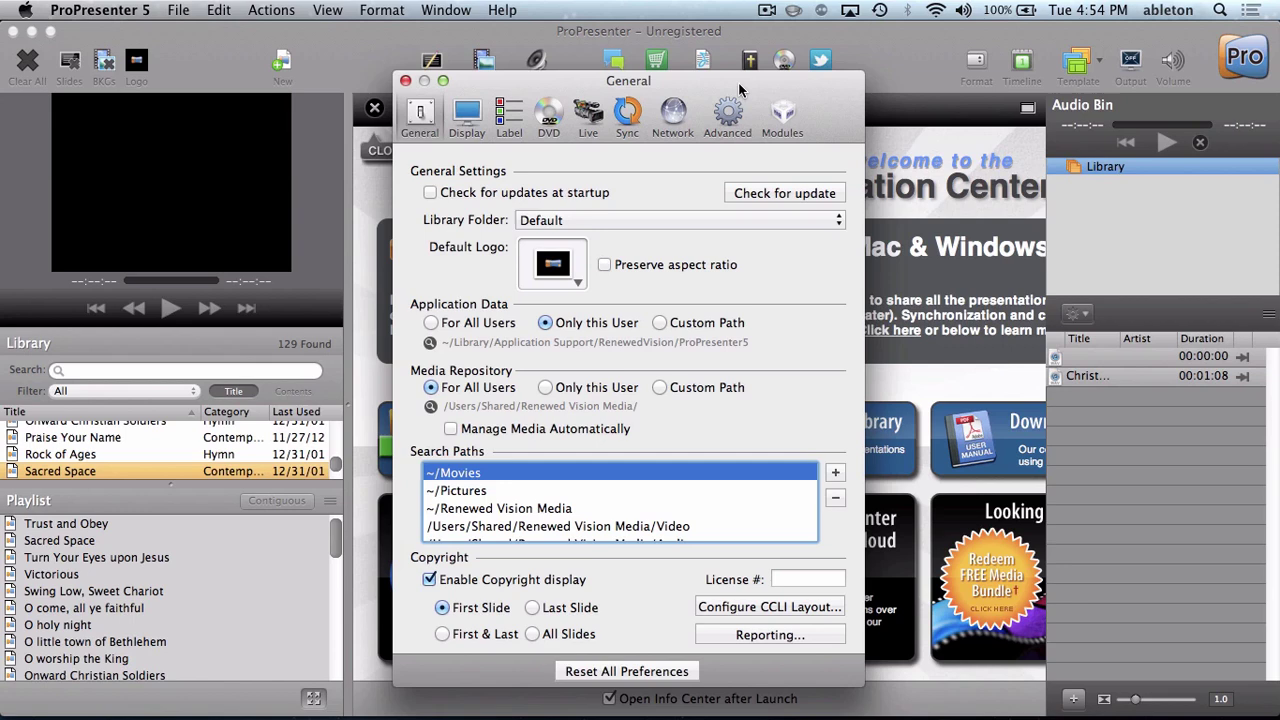
{"action": "left_click_drag", "start_coordinate": [768, 104], "coordinate": [754, 68]}
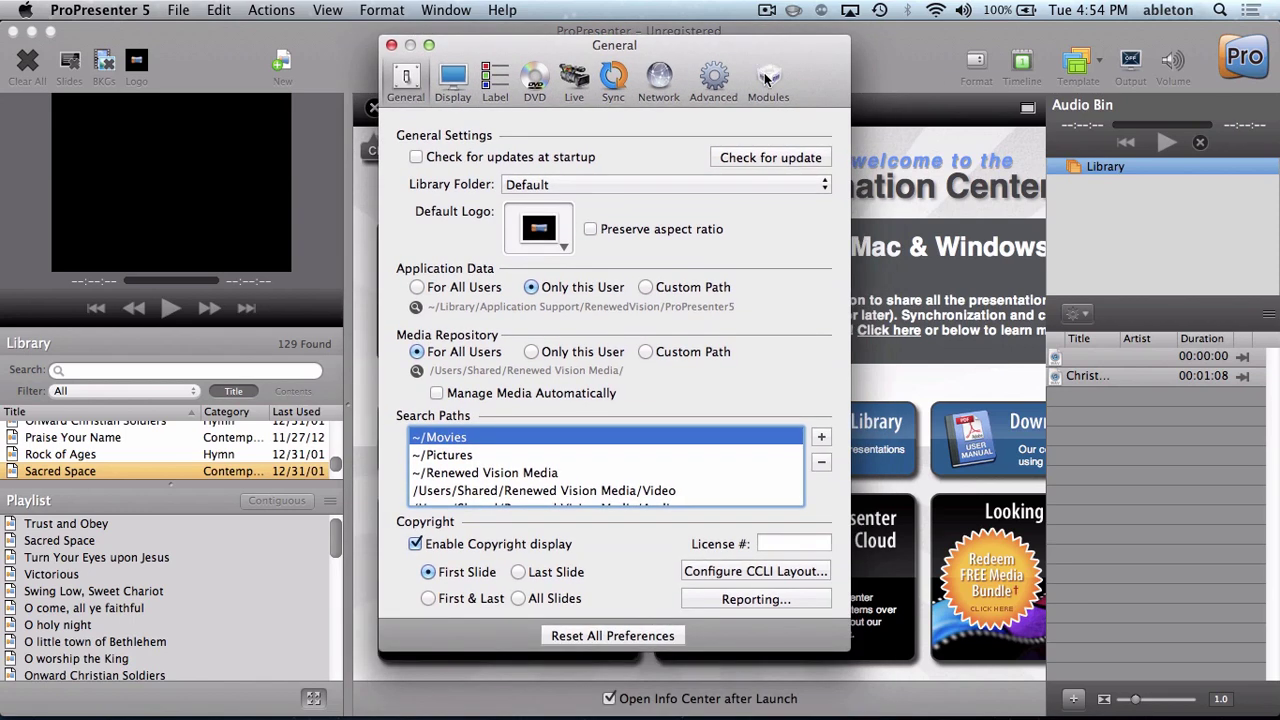
{"action": "left_click", "coordinate": [766, 79]}
{"action": "left_click", "coordinate": [592, 527]}
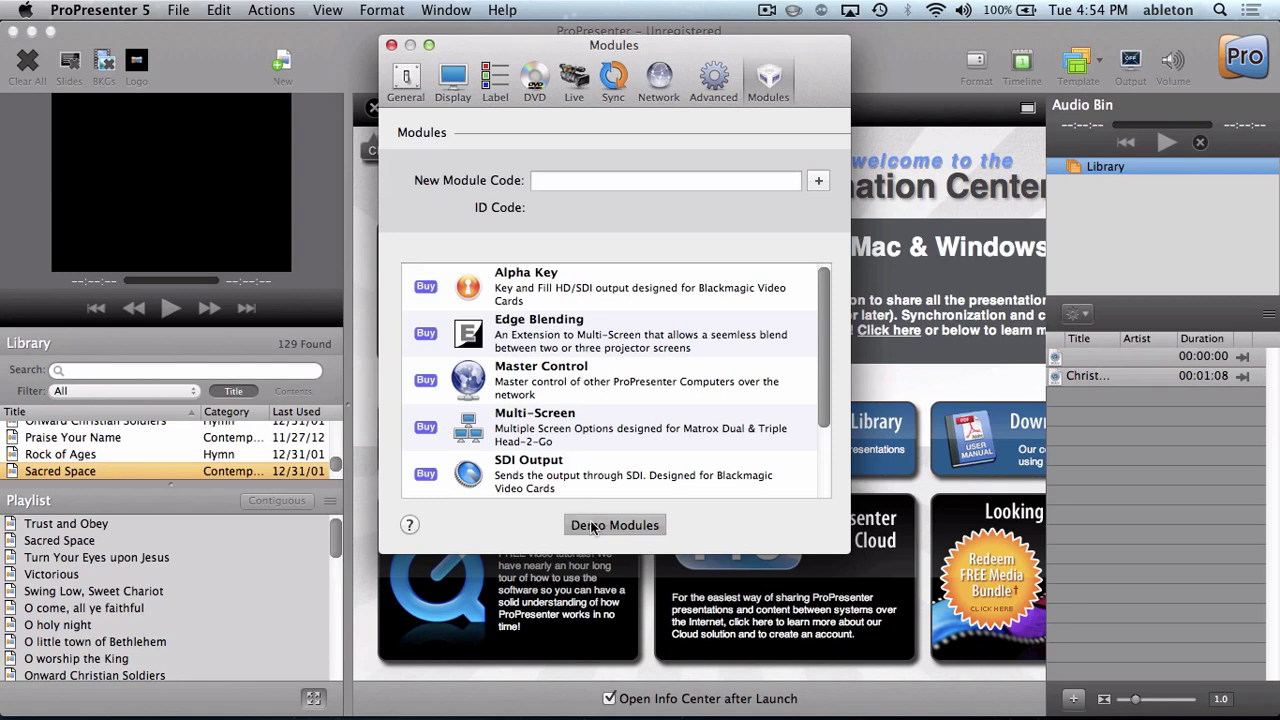
{"action": "left_click", "coordinate": [750, 204]}
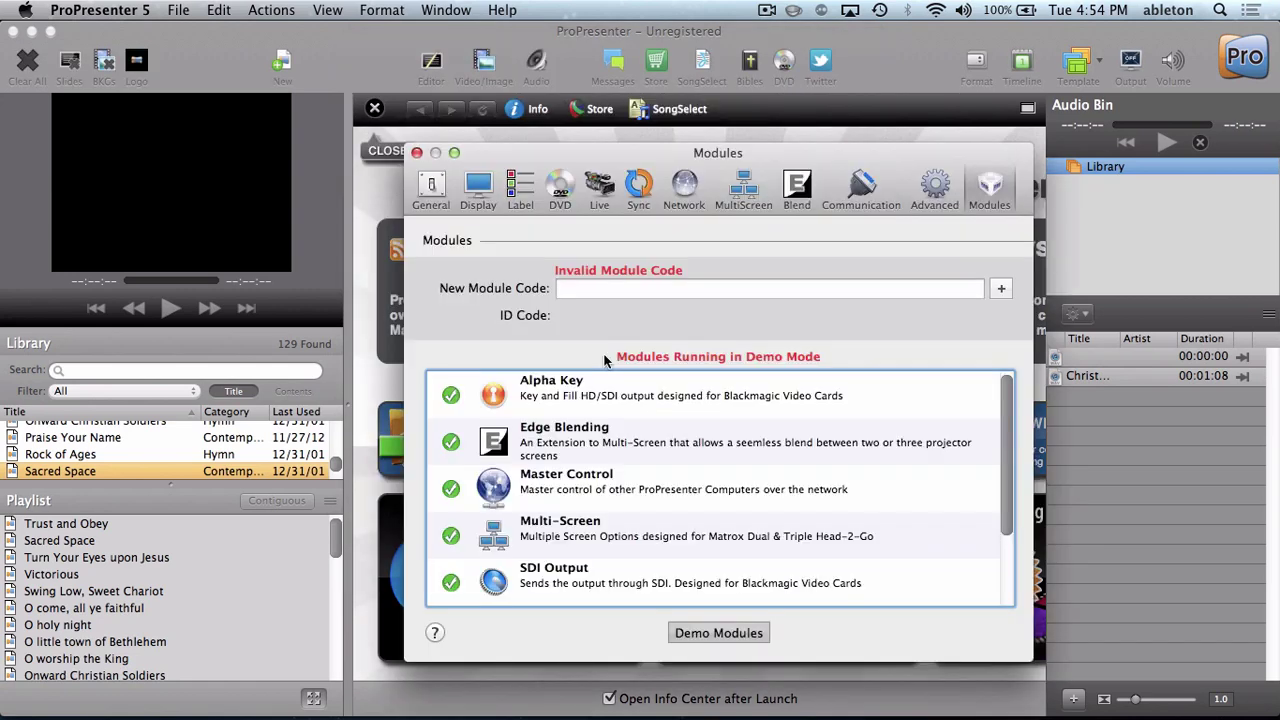
{"action": "left_click_drag", "start_coordinate": [816, 161], "coordinate": [684, 114]}
Step: In Communication preferences, delete the old MIDI device and add a new MIDI device
{"action": "left_click", "coordinate": [727, 145]}
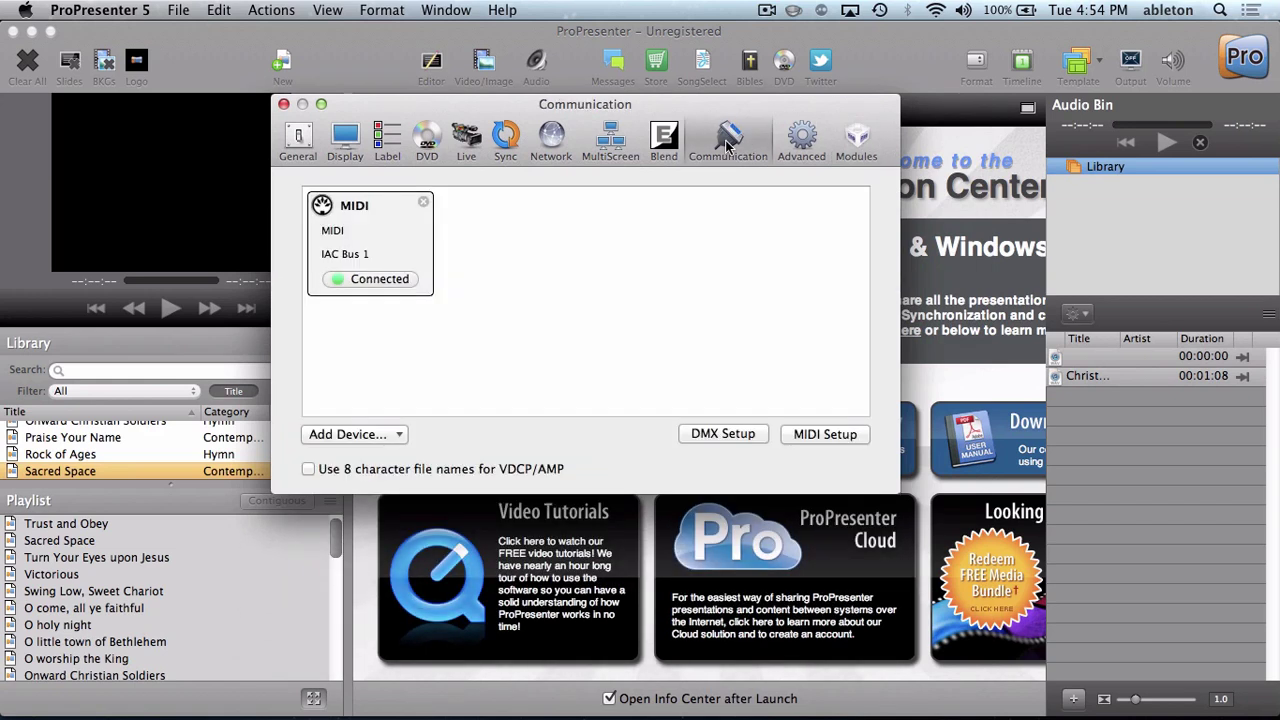
{"action": "left_click", "coordinate": [422, 204]}
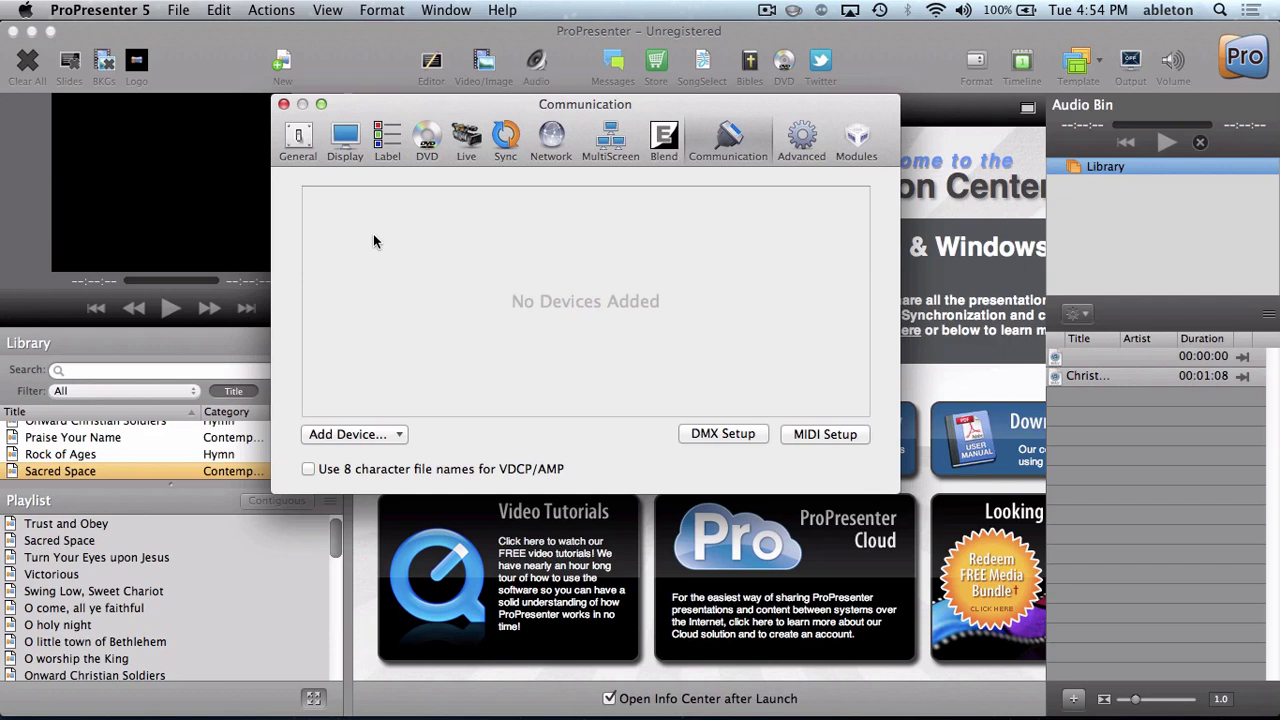
{"action": "left_click", "coordinate": [377, 441]}
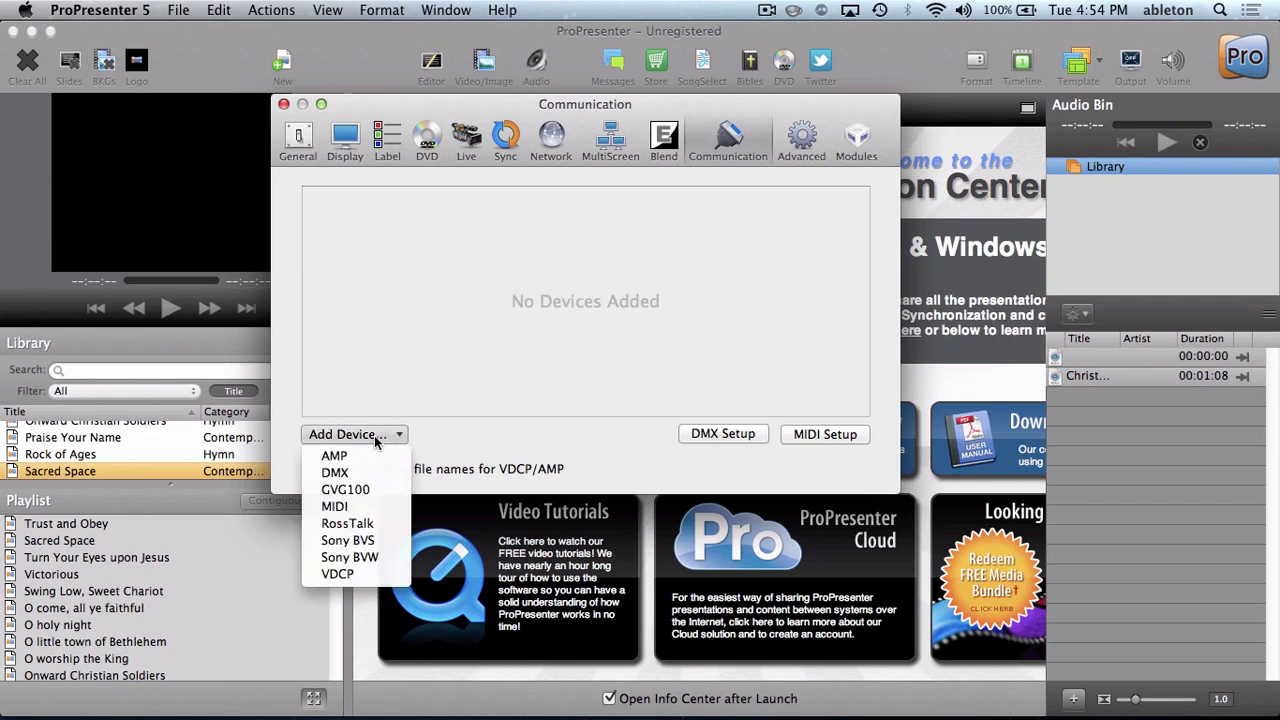
{"action": "left_click", "coordinate": [356, 508]}
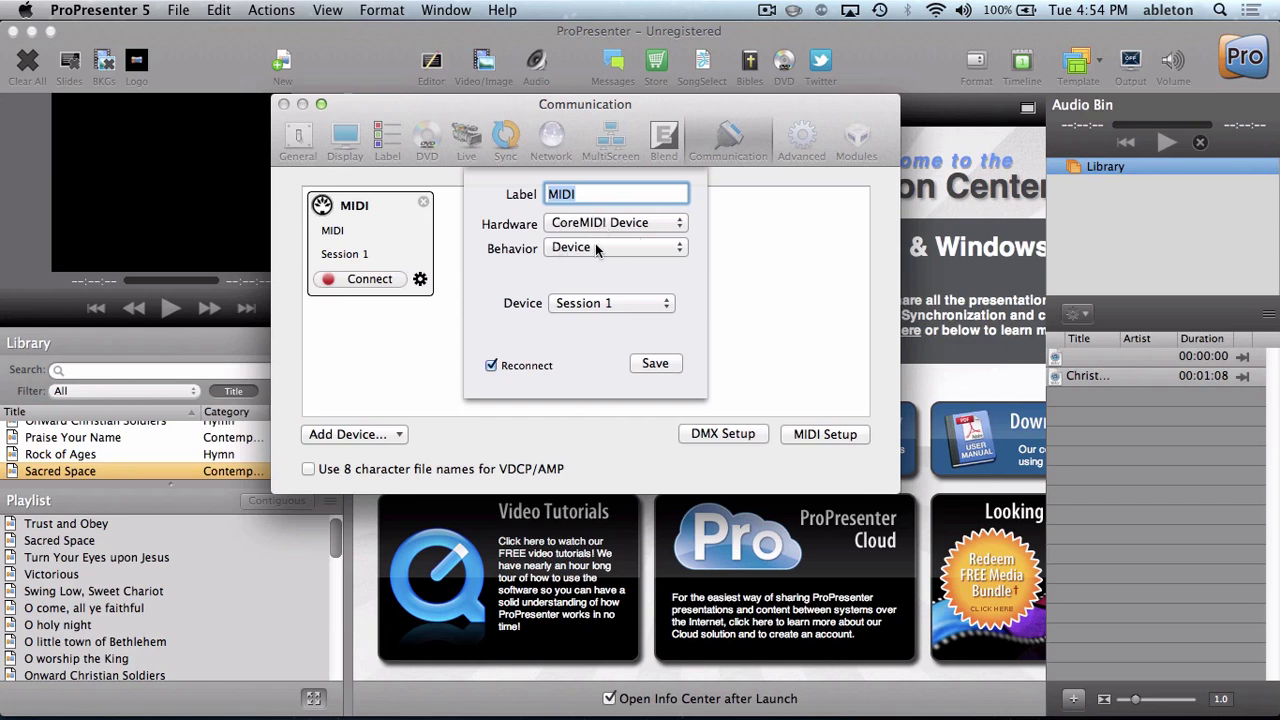
Step: Set the new MIDI device to IAC Bus 1, save it, and connect it
{"action": "left_click", "coordinate": [636, 309]}
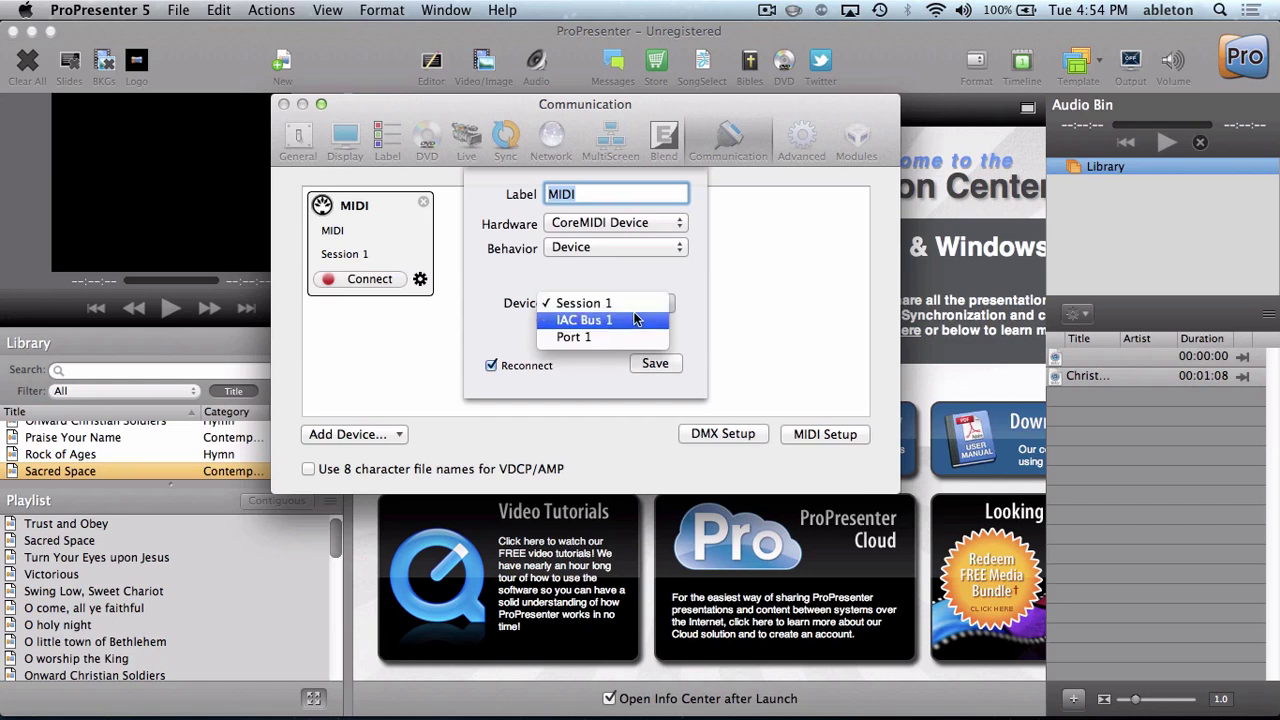
{"action": "left_click", "coordinate": [634, 320]}
{"action": "left_click", "coordinate": [655, 364]}
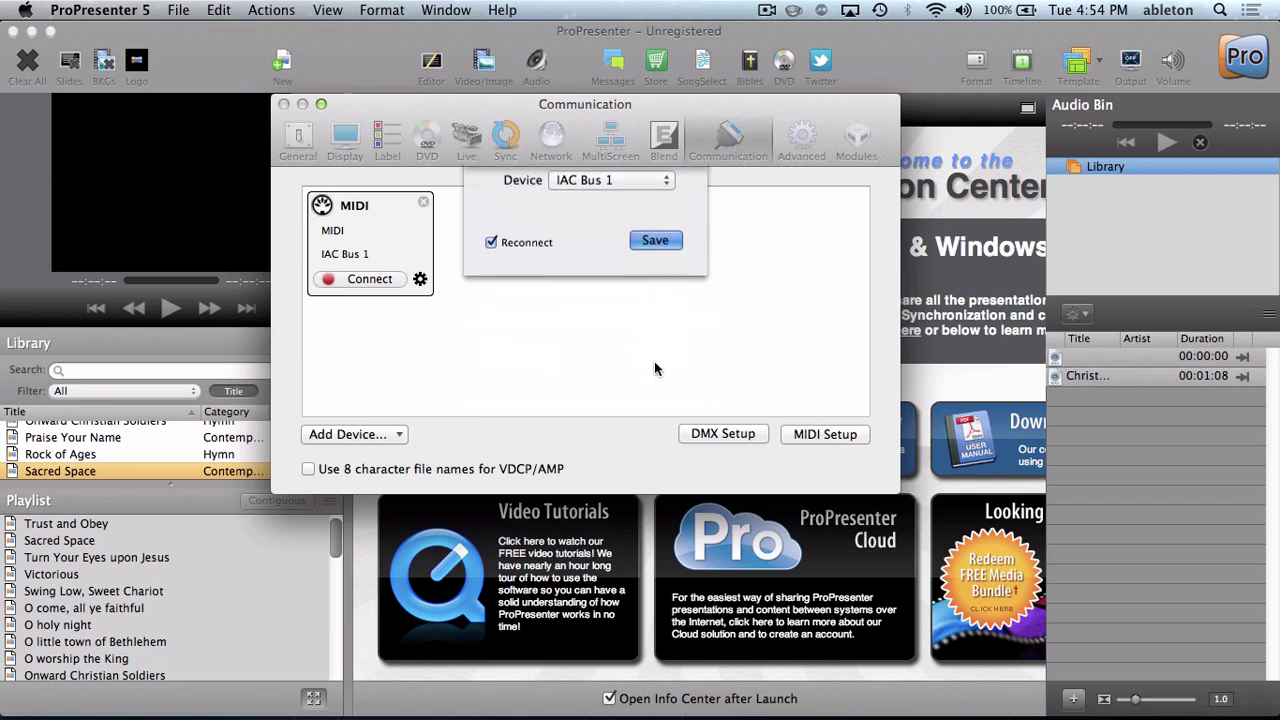
{"action": "left_click", "coordinate": [355, 282]}
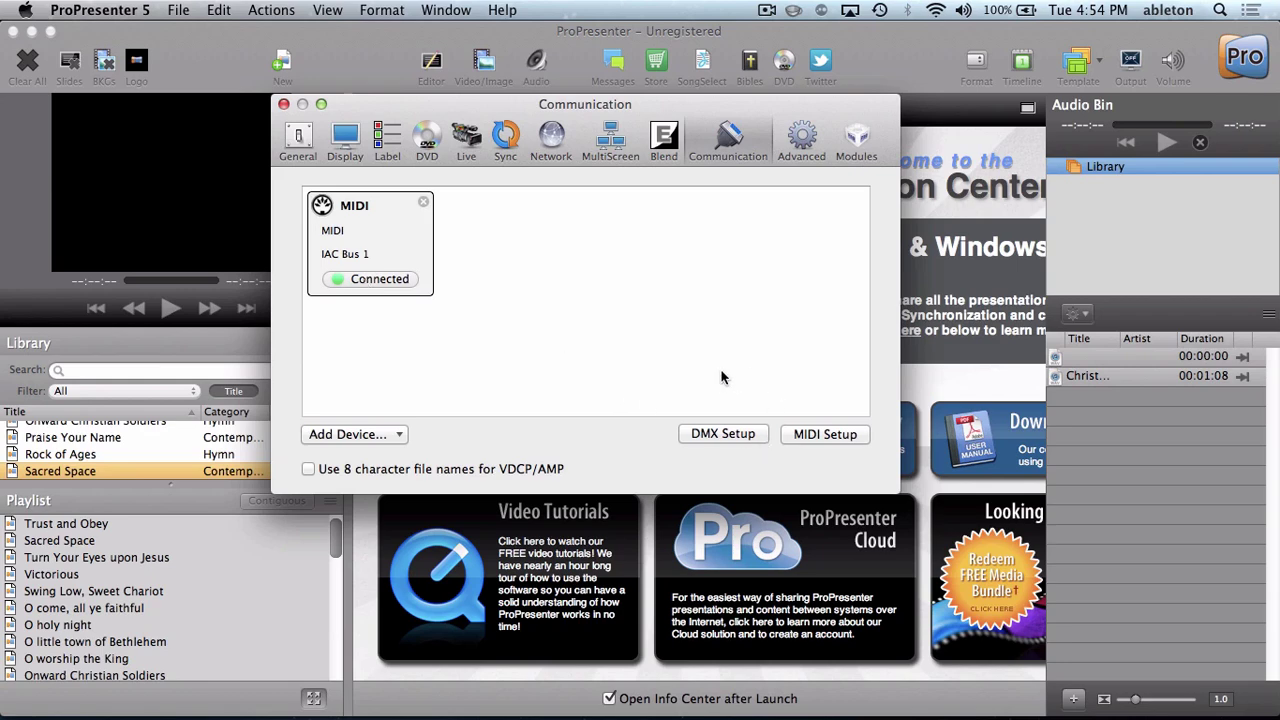
Step: Auto-fill the MIDI cue notes from 0, mapping C0 to Clear All through note 32, and confirm
{"action": "left_click", "coordinate": [828, 435]}
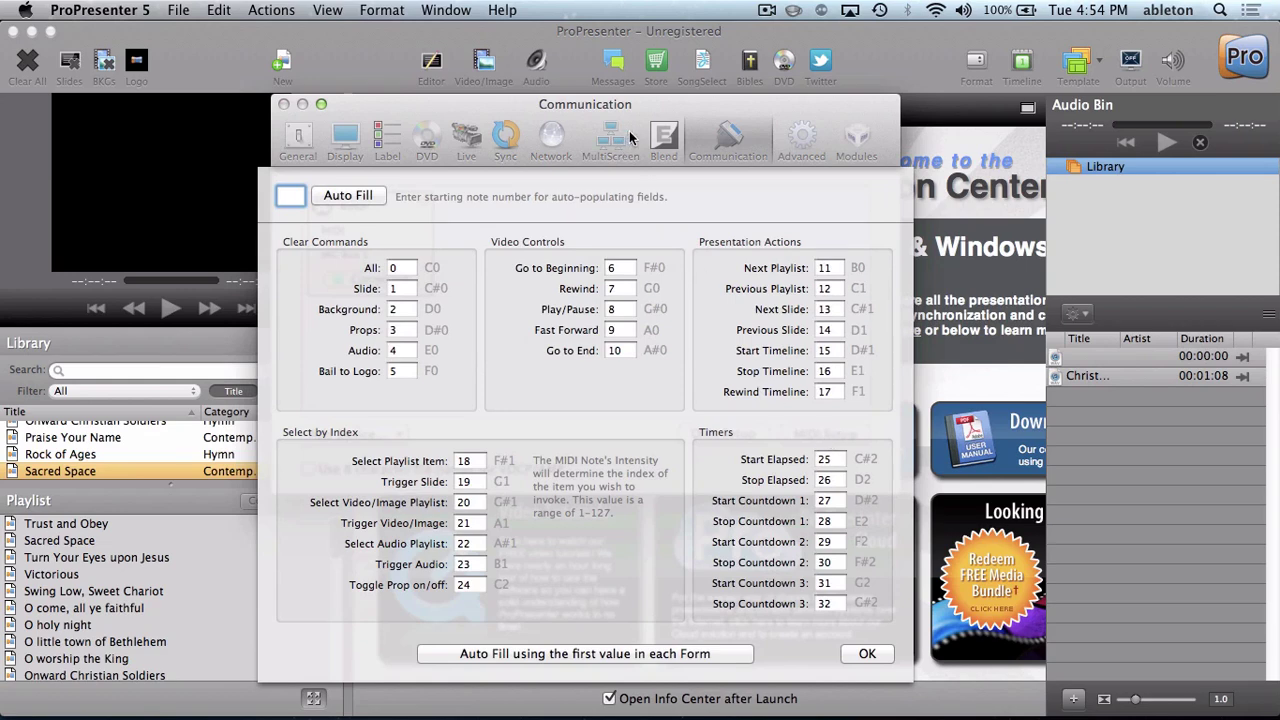
{"action": "left_click_drag", "start_coordinate": [628, 104], "coordinate": [622, 57]}
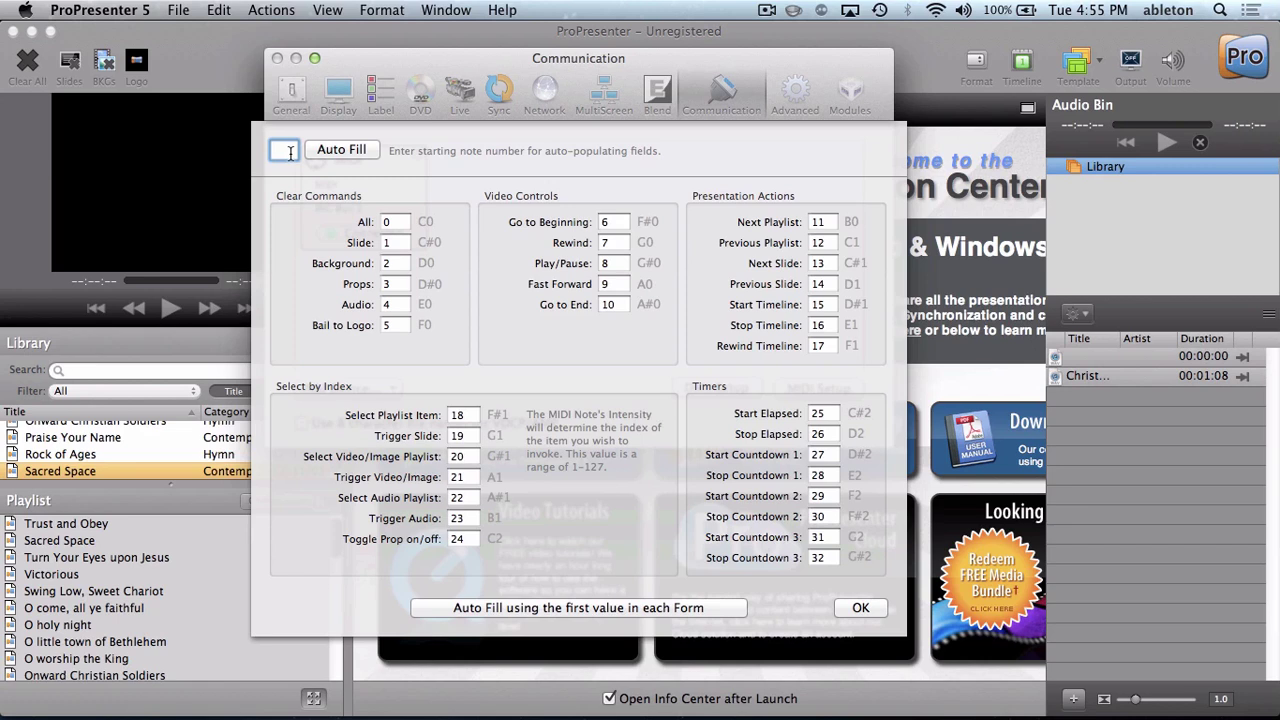
{"action": "type", "text": "0"}
{"action": "left_click", "coordinate": [858, 609]}
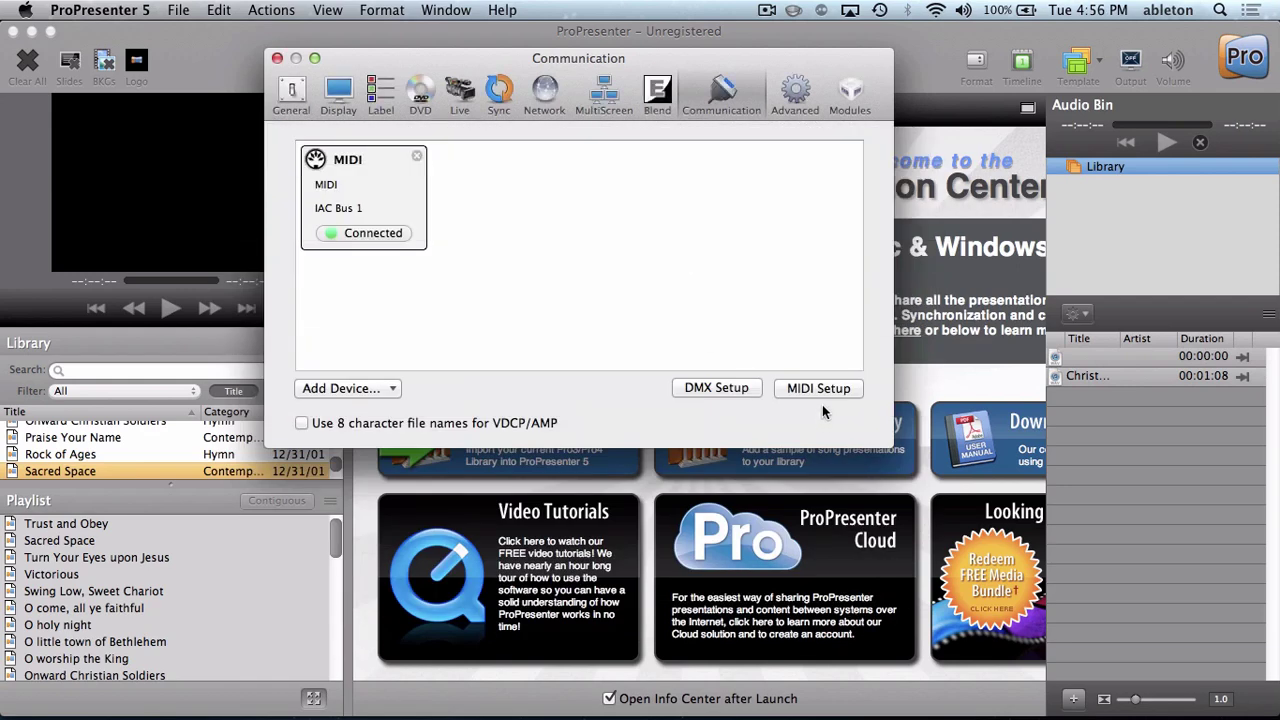
{"action": "left_click", "coordinate": [822, 392]}
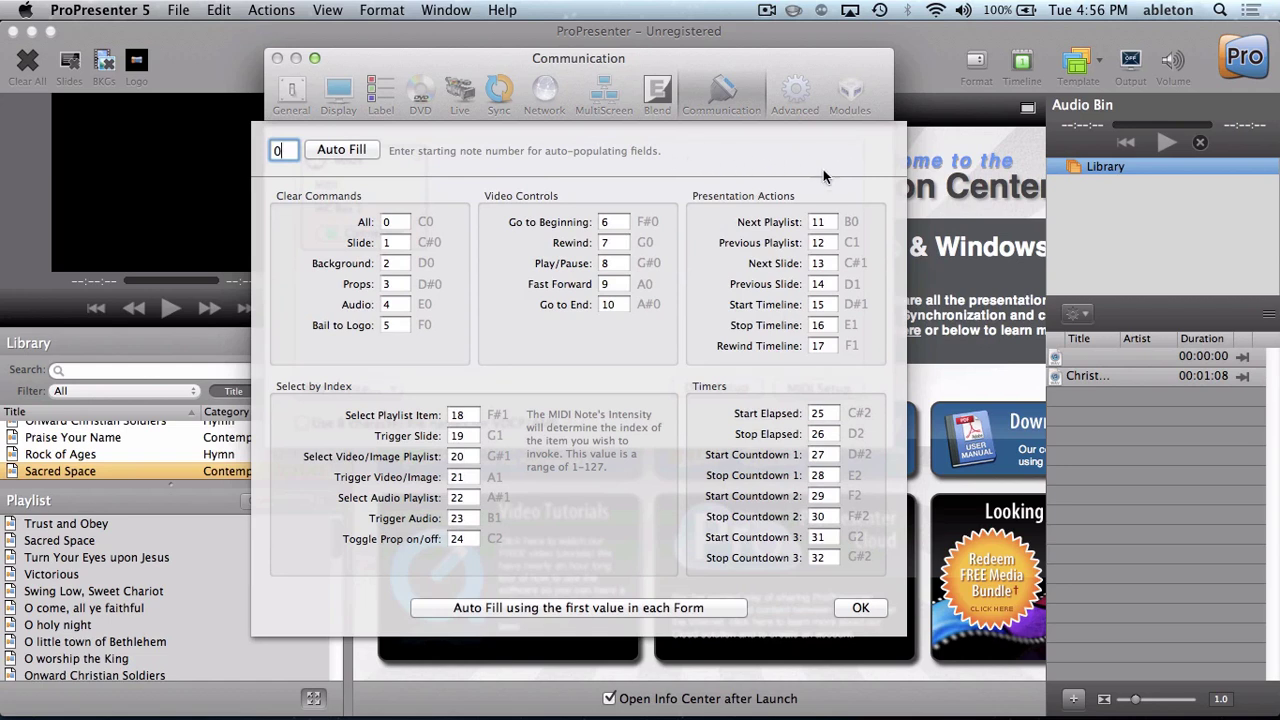
{"action": "left_click", "coordinate": [858, 608]}
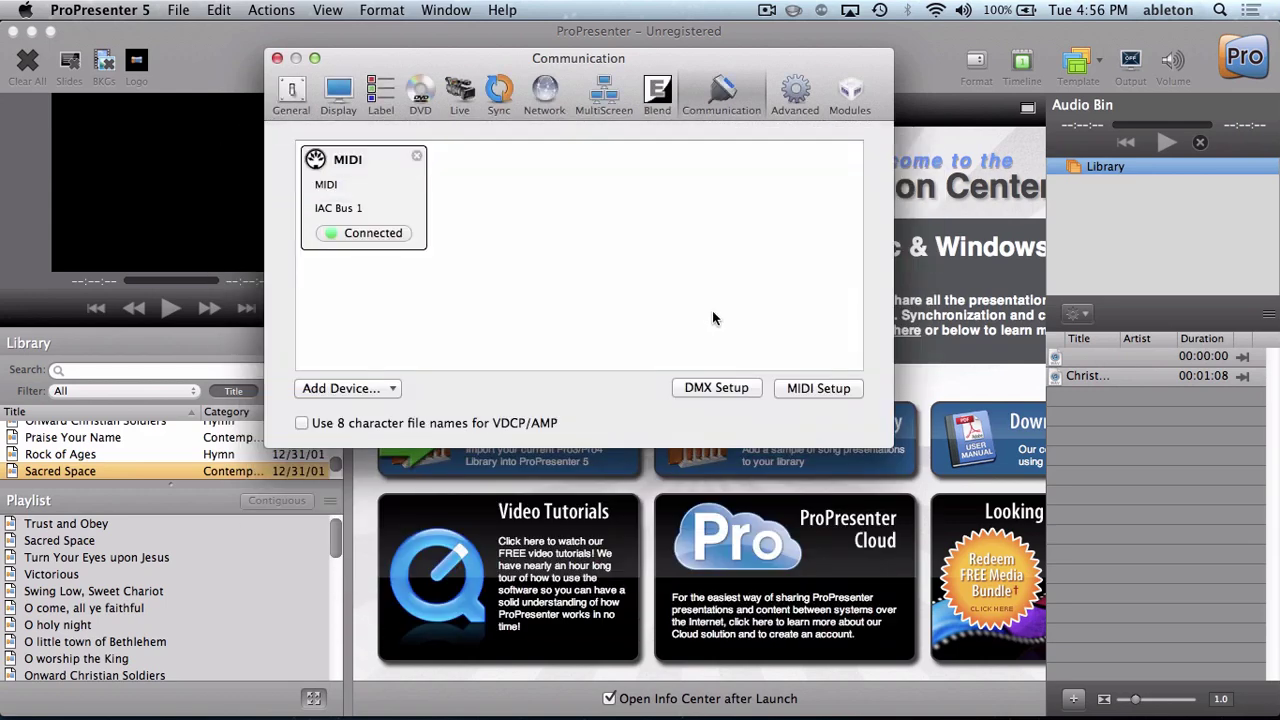
Step: Confirm Live's MIDI preferences have Track output On for the IAC Driver, then select the 2 MIDI track
{"action": "left_click", "coordinate": [277, 58]}
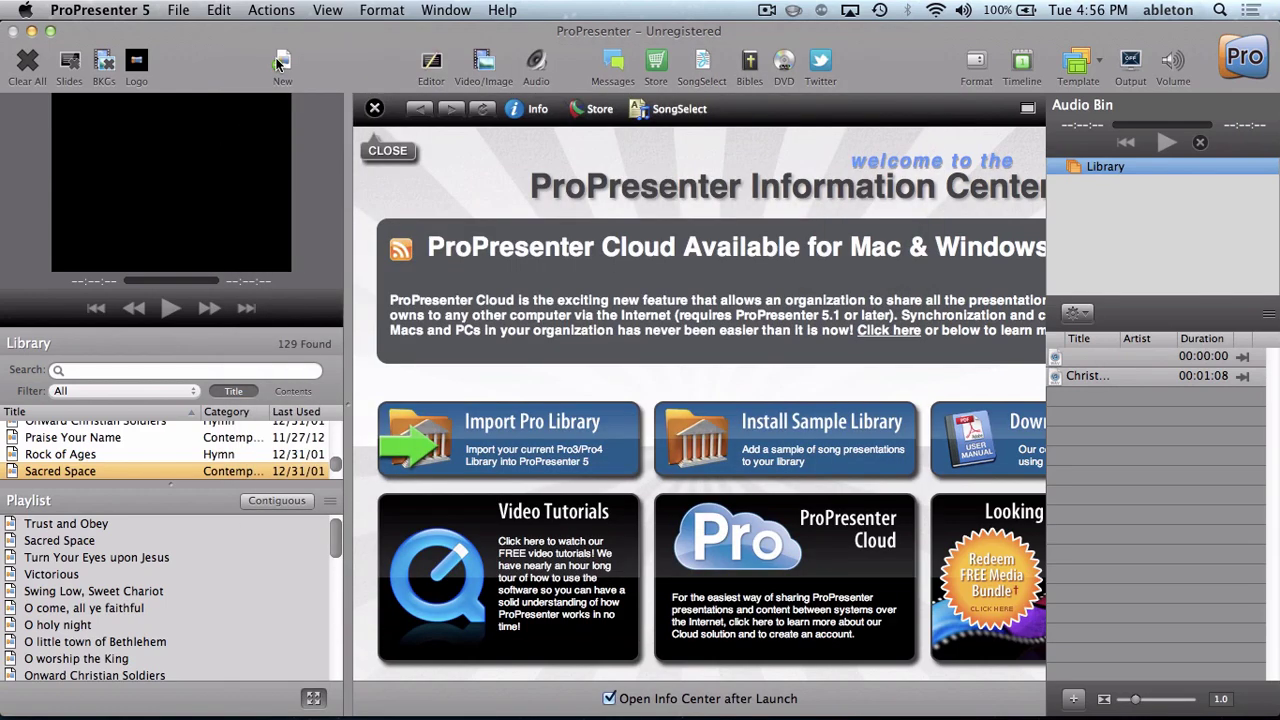
{"action": "key", "text": "super+Tab"}
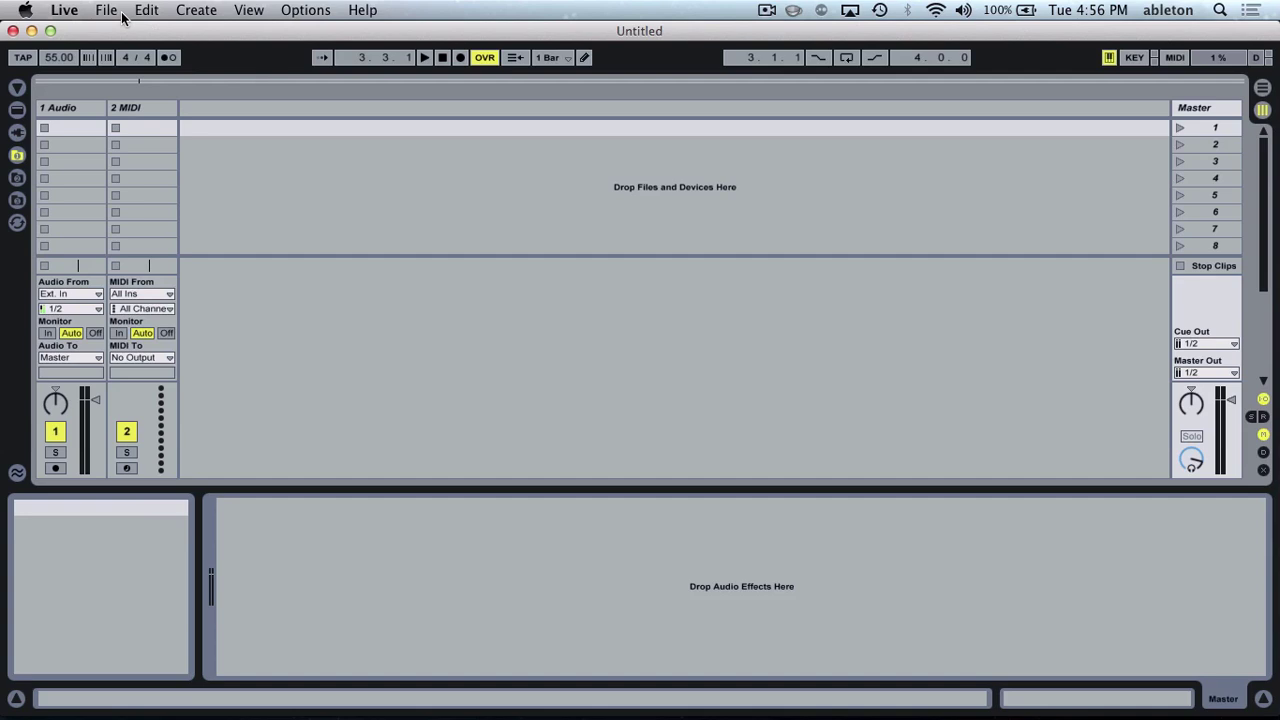
{"action": "left_click", "coordinate": [116, 11]}
{"action": "mouse_move", "coordinate": [64, 10]}
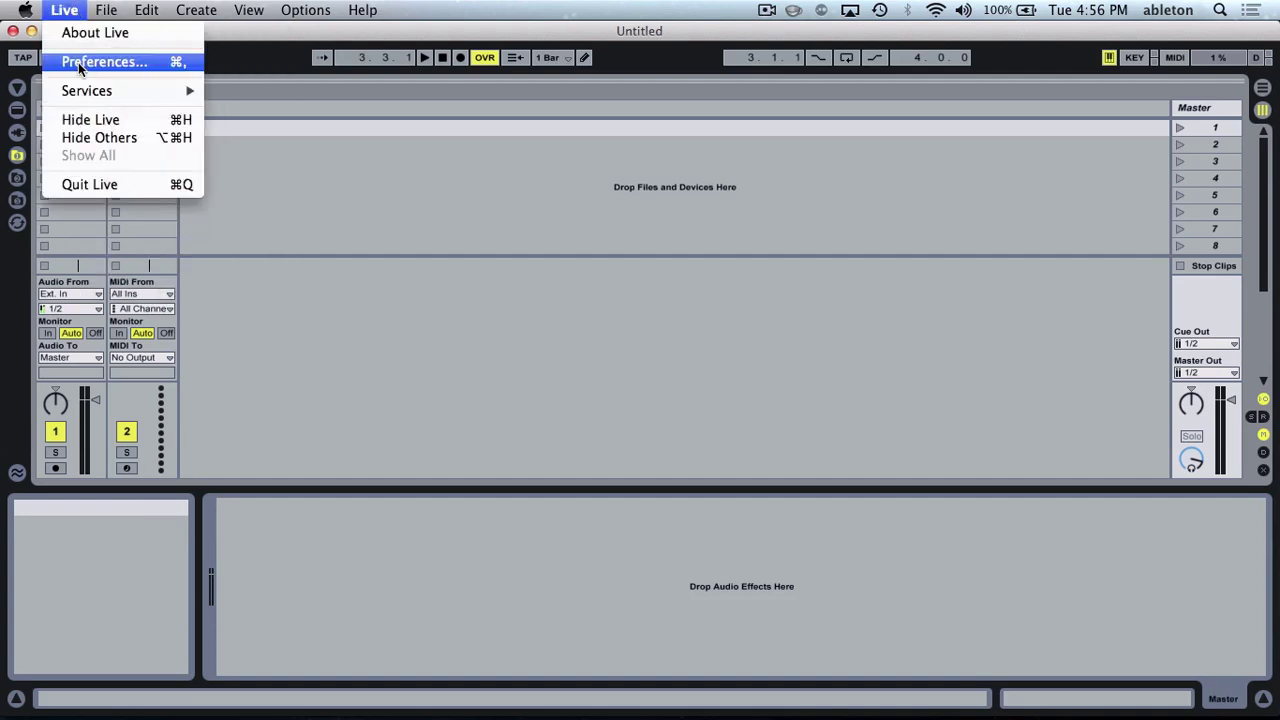
{"action": "left_click", "coordinate": [82, 63]}
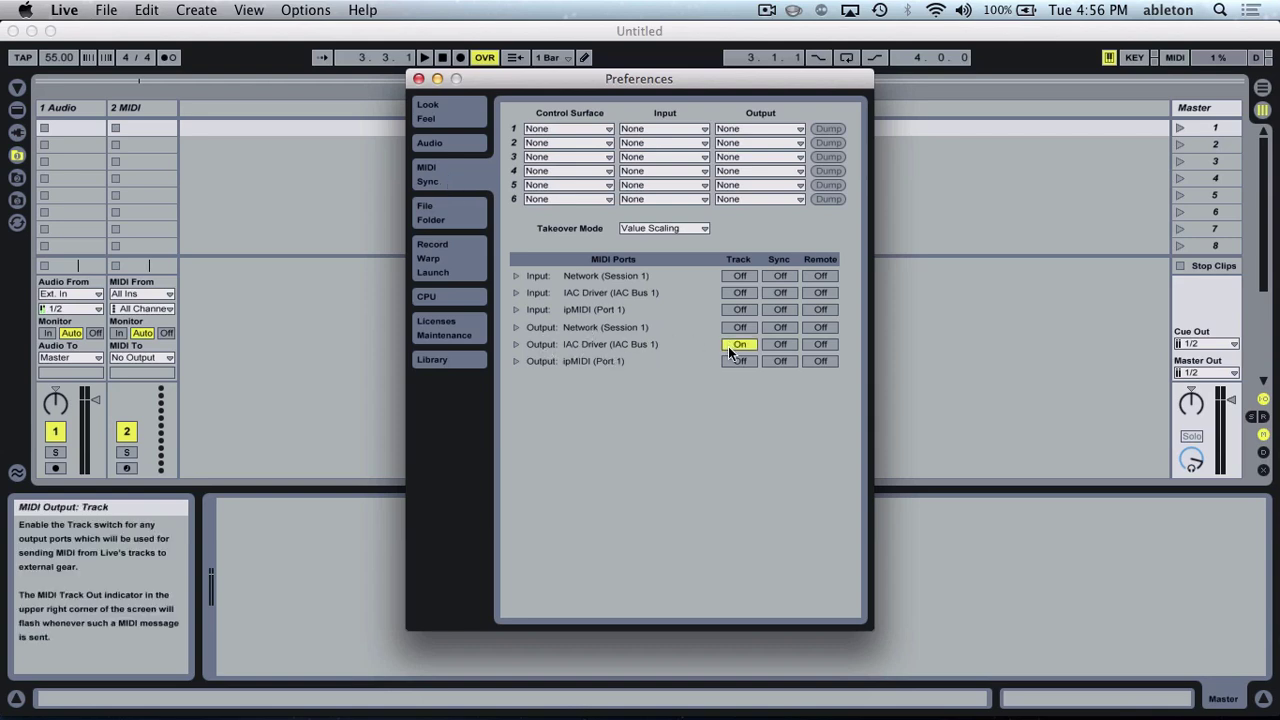
{"action": "left_click", "coordinate": [418, 79]}
{"action": "left_click", "coordinate": [152, 112]}
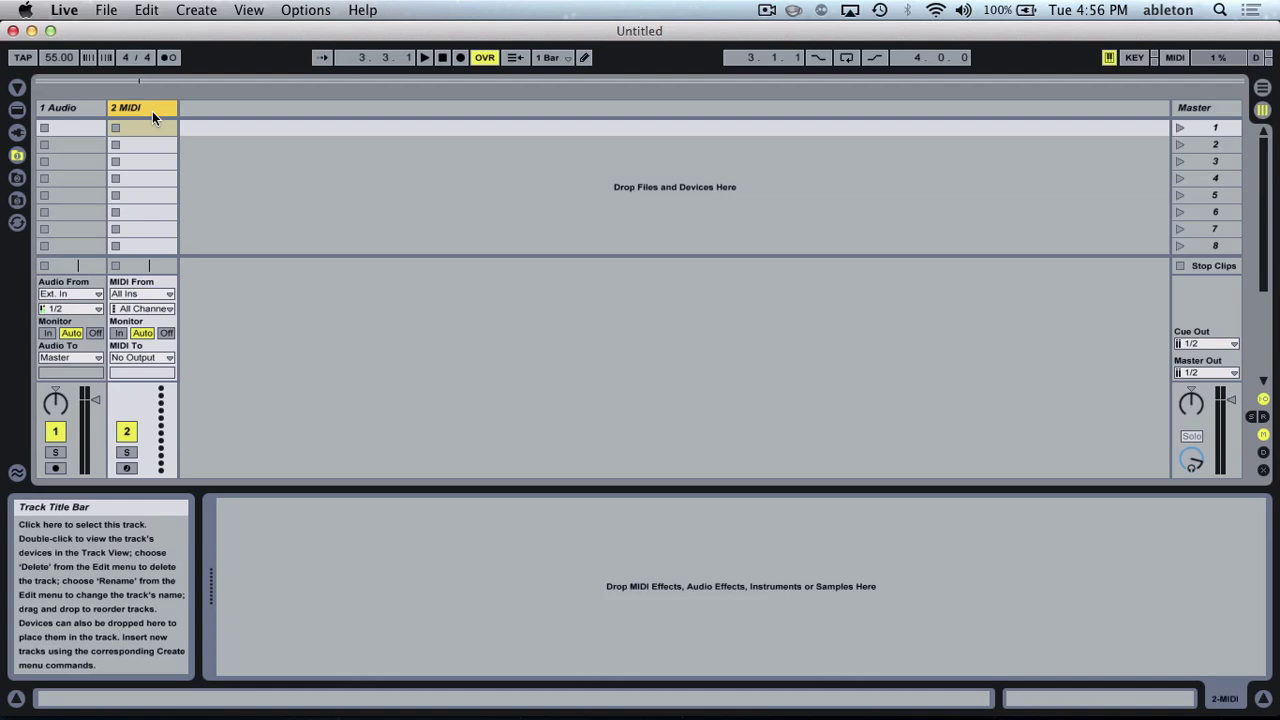
Step: Set the 2 MIDI track's MIDI To to IAC Driver (IAC Bus 1) and MIDI From to No Input
{"action": "left_click", "coordinate": [156, 360]}
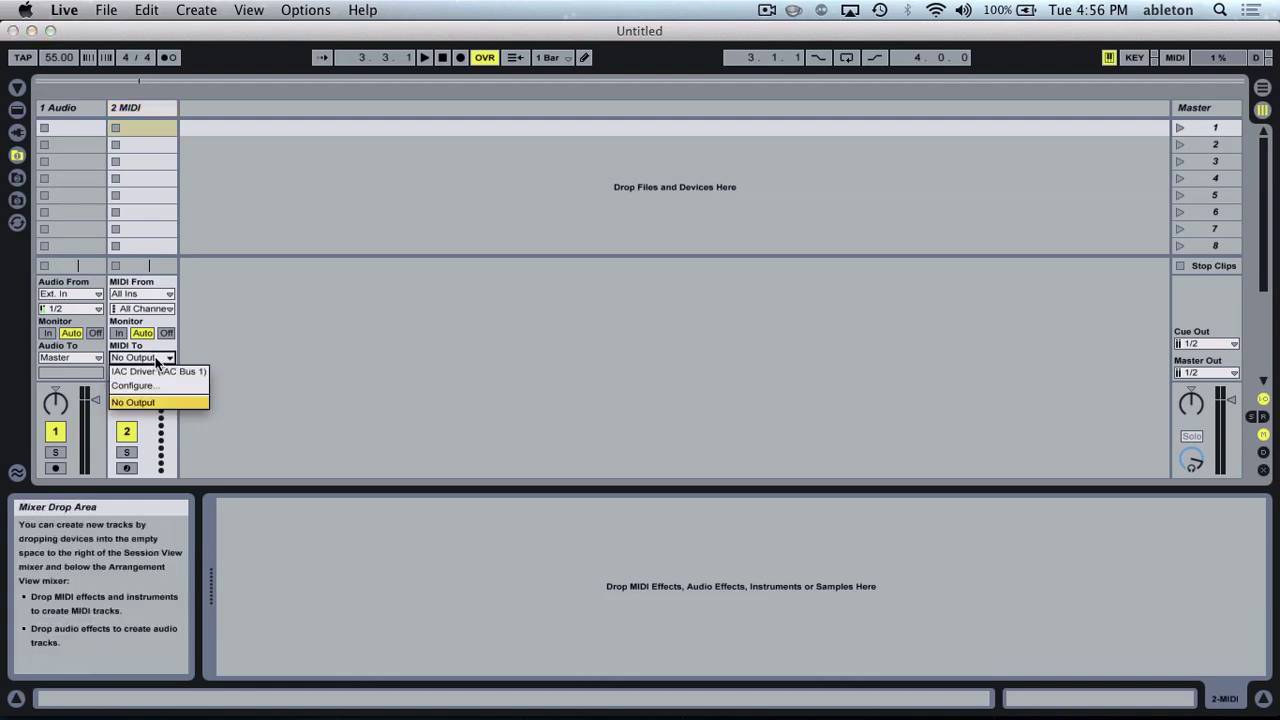
{"action": "left_click", "coordinate": [155, 376]}
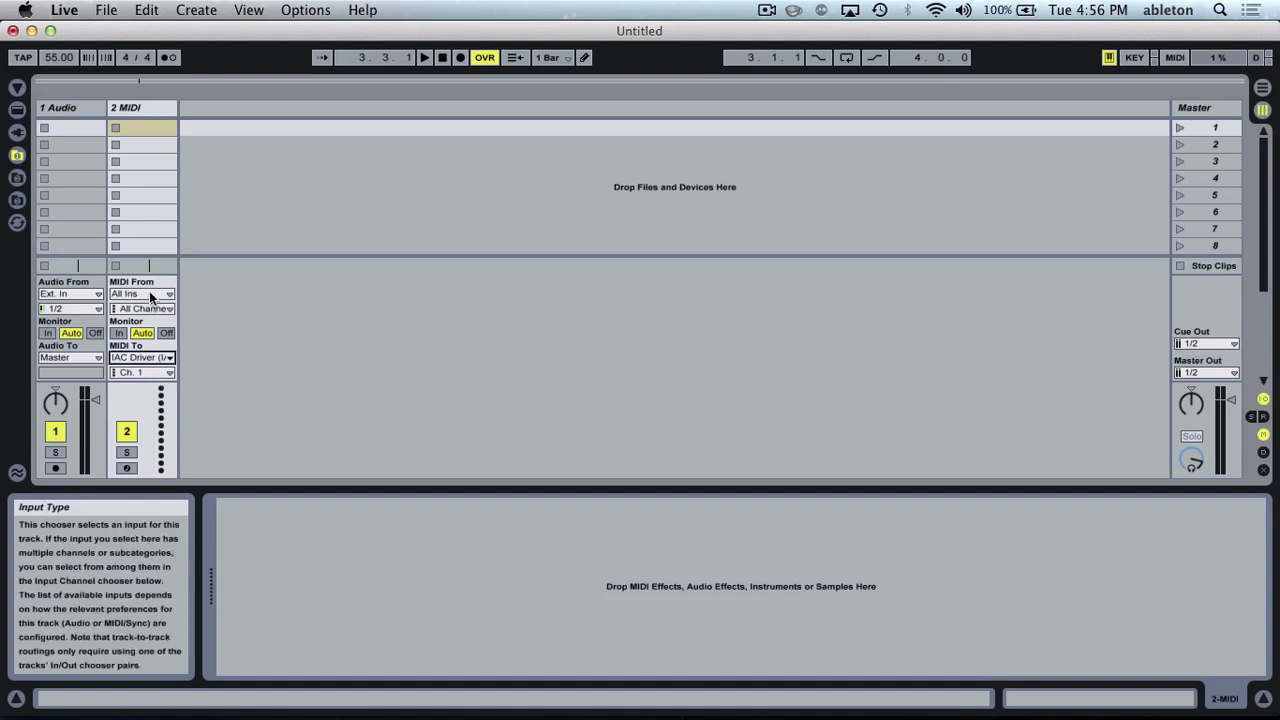
{"action": "left_click", "coordinate": [150, 297]}
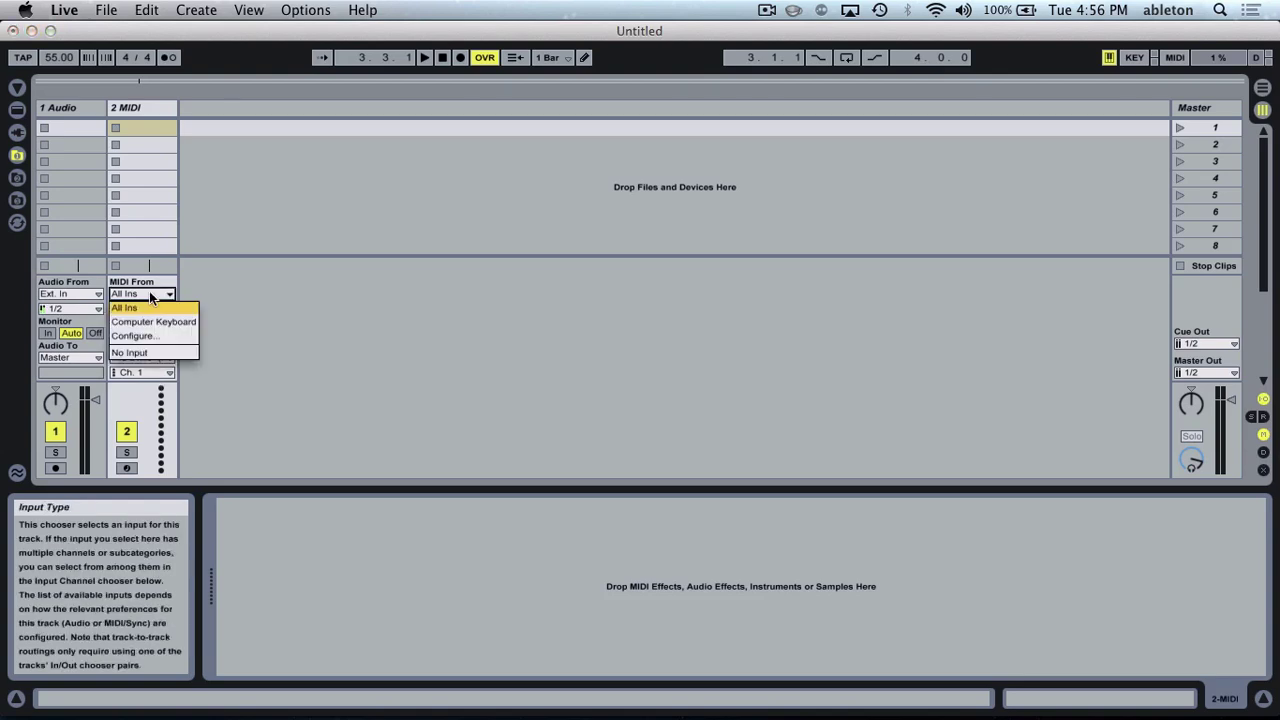
{"action": "left_click", "coordinate": [148, 354]}
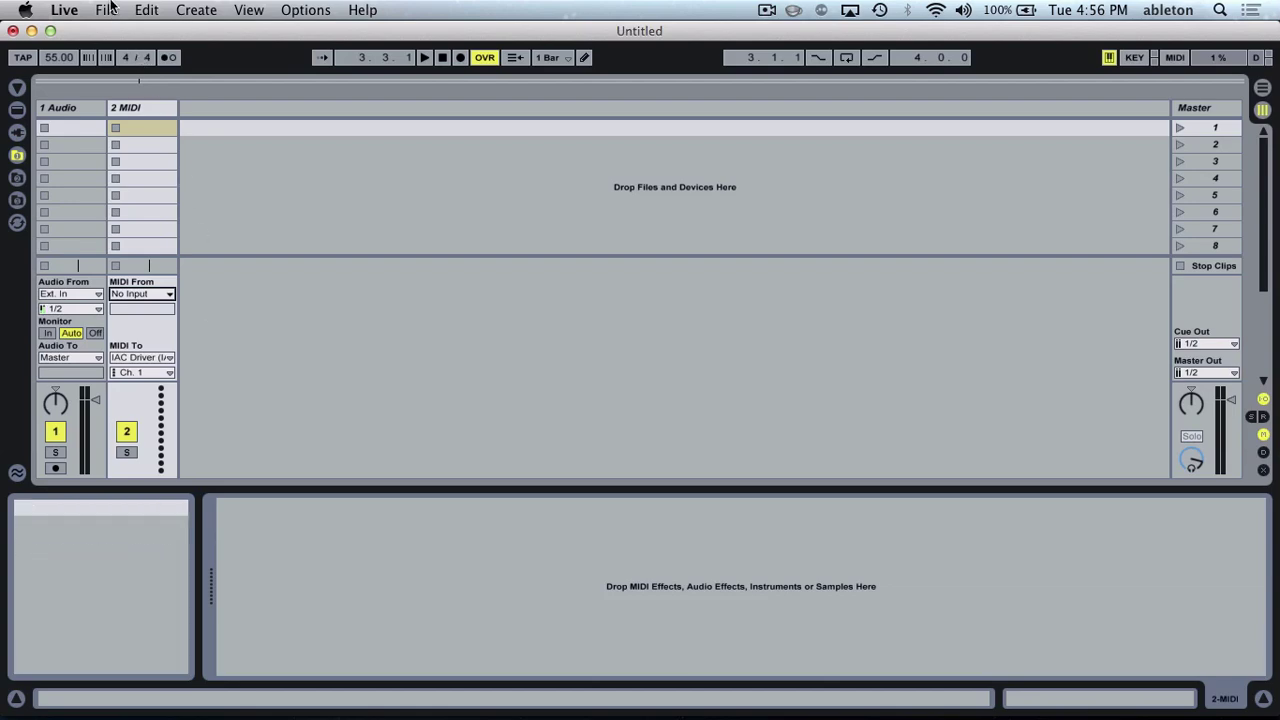
Step: Open the recent Pro_Presenter_MIDI-Cues.als set without saving the untitled set
{"action": "left_click", "coordinate": [108, 9]}
{"action": "mouse_move", "coordinate": [190, 77]}
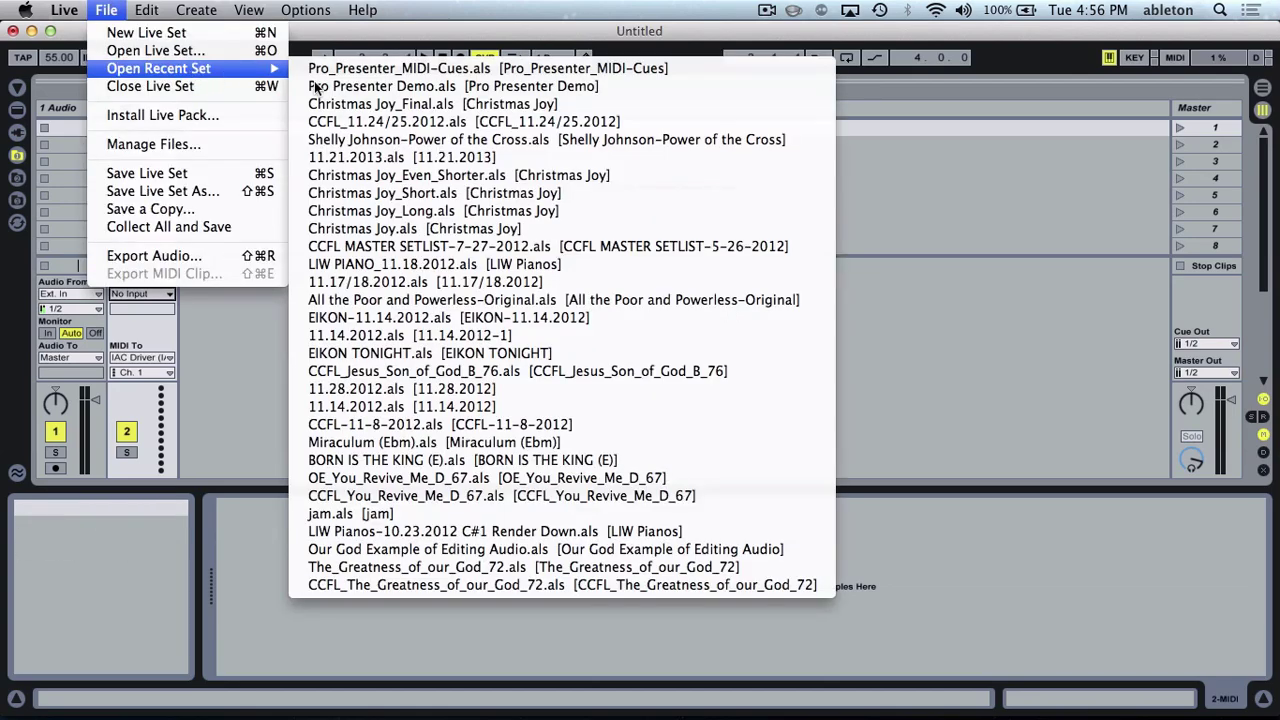
{"action": "left_click", "coordinate": [398, 72]}
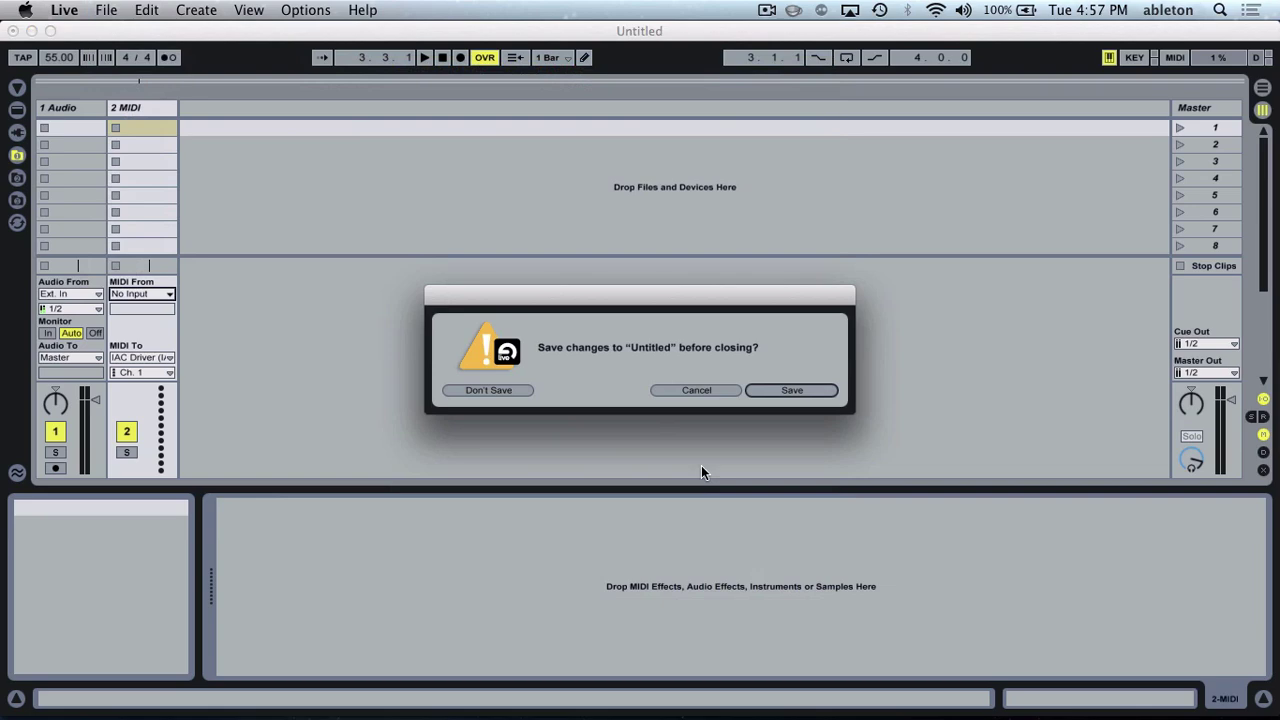
{"action": "left_click", "coordinate": [494, 390]}
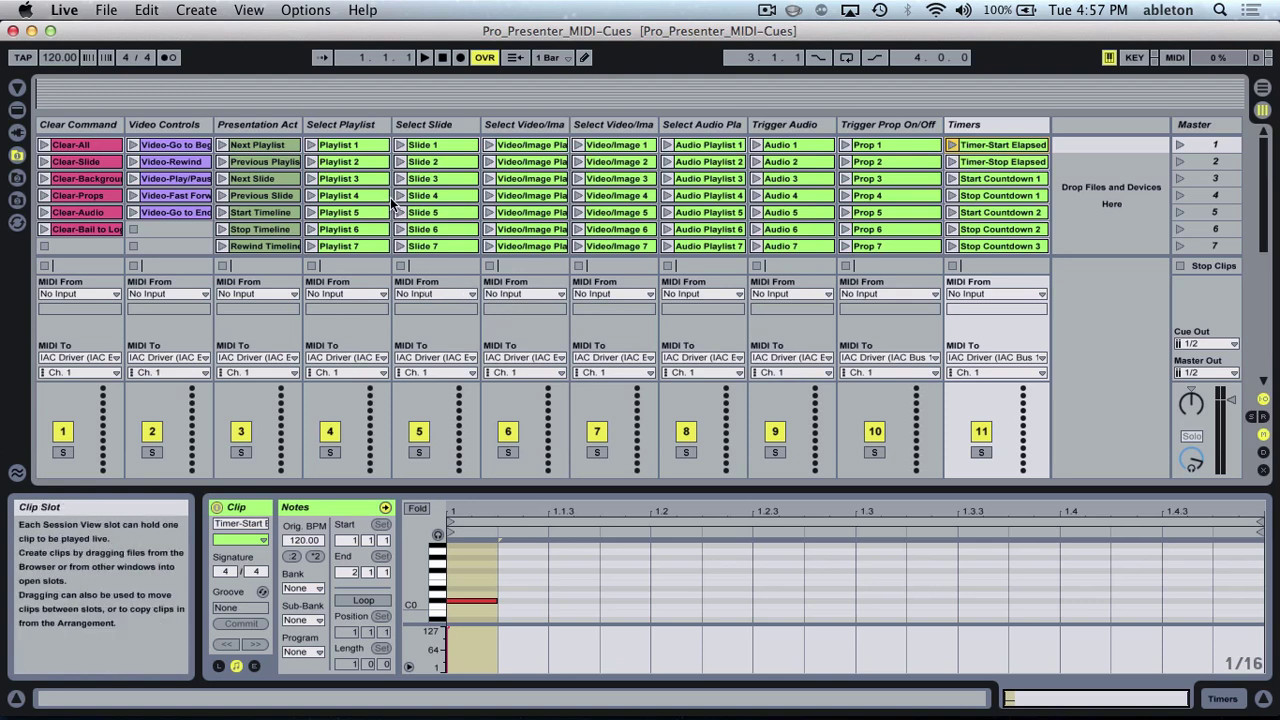
Step: Fire the Playlist 1, Slide 1, Slide 6, Video/Image 1 and Clear-All cue clips to drive ProPresenter
{"action": "left_click", "coordinate": [309, 147]}
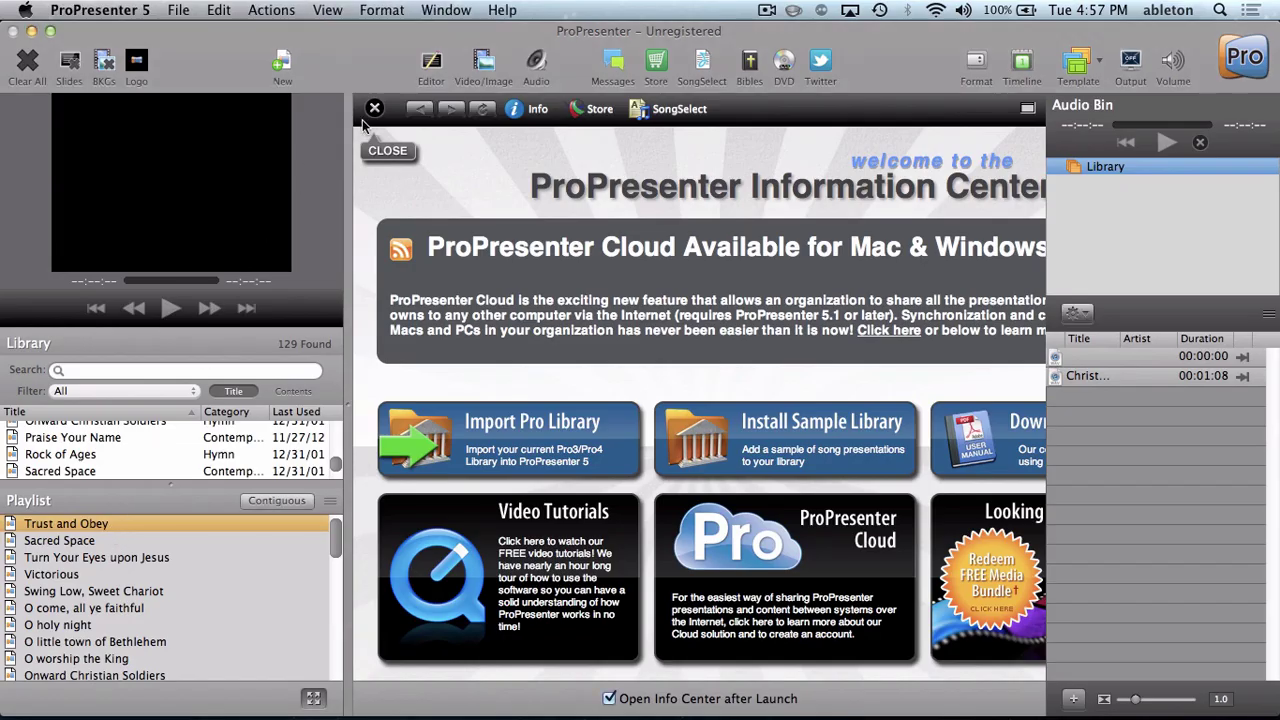
{"action": "left_click", "coordinate": [374, 108]}
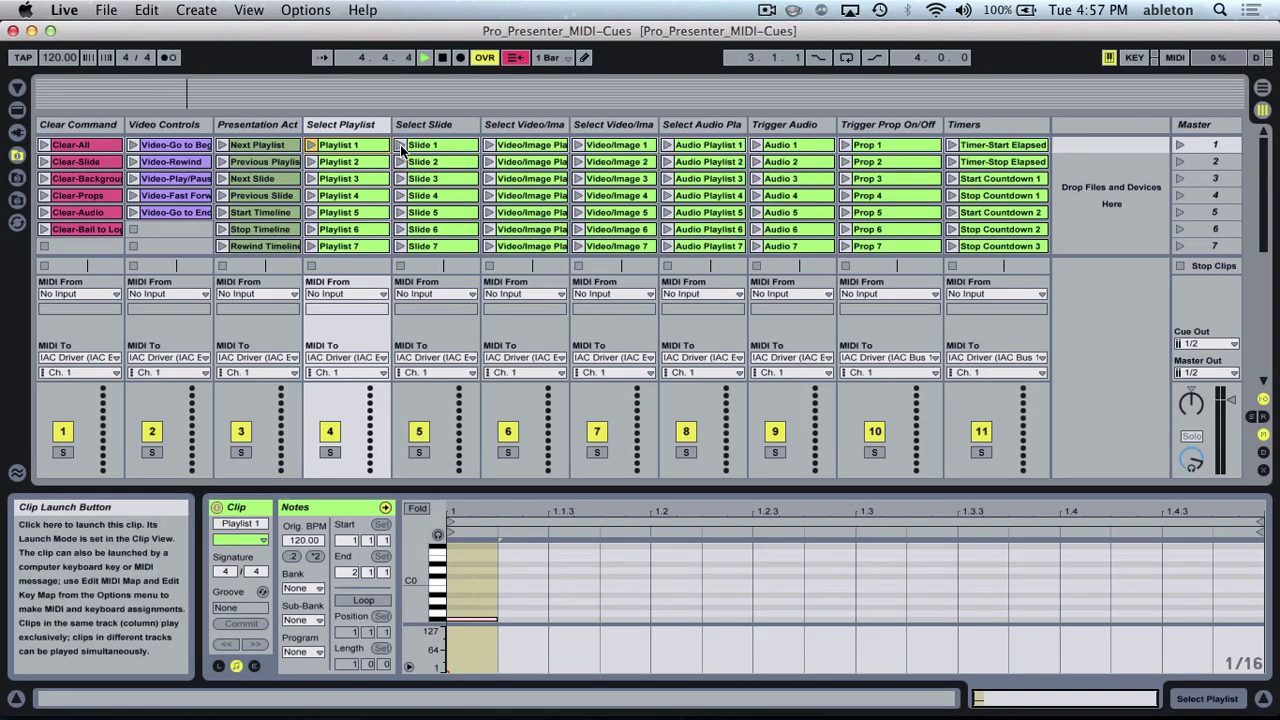
{"action": "left_click", "coordinate": [400, 144]}
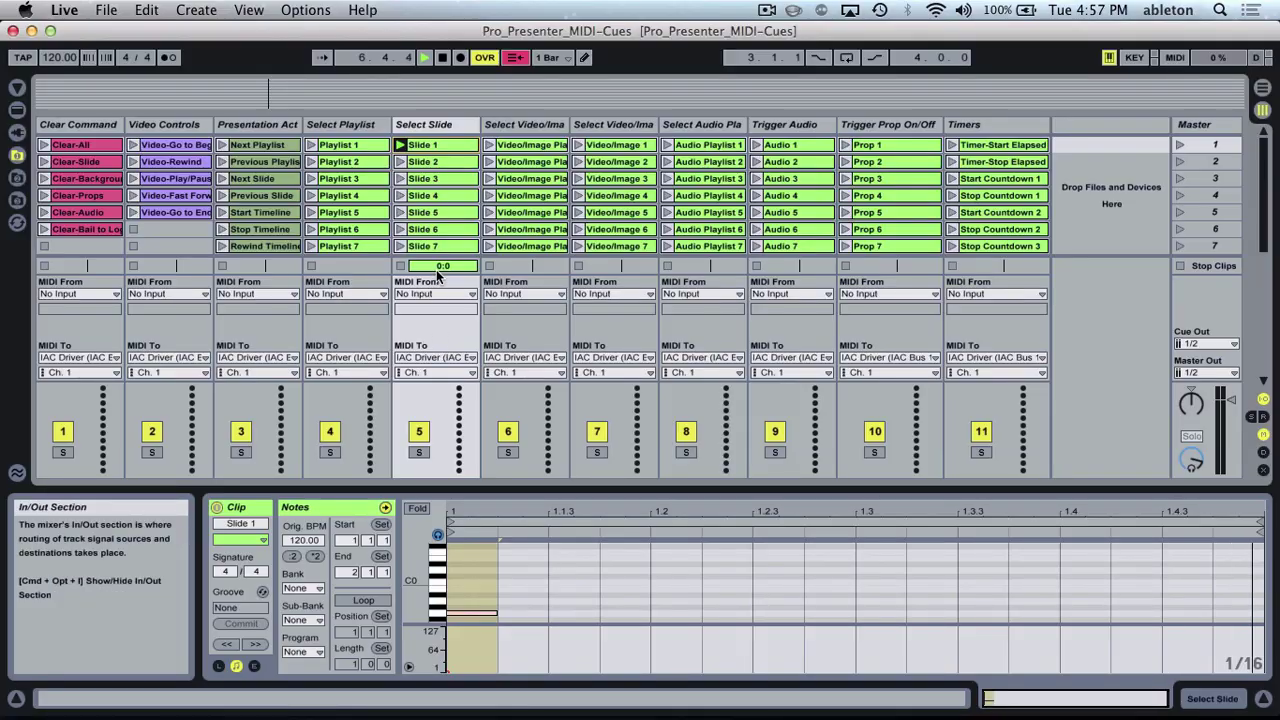
{"action": "left_click", "coordinate": [401, 229]}
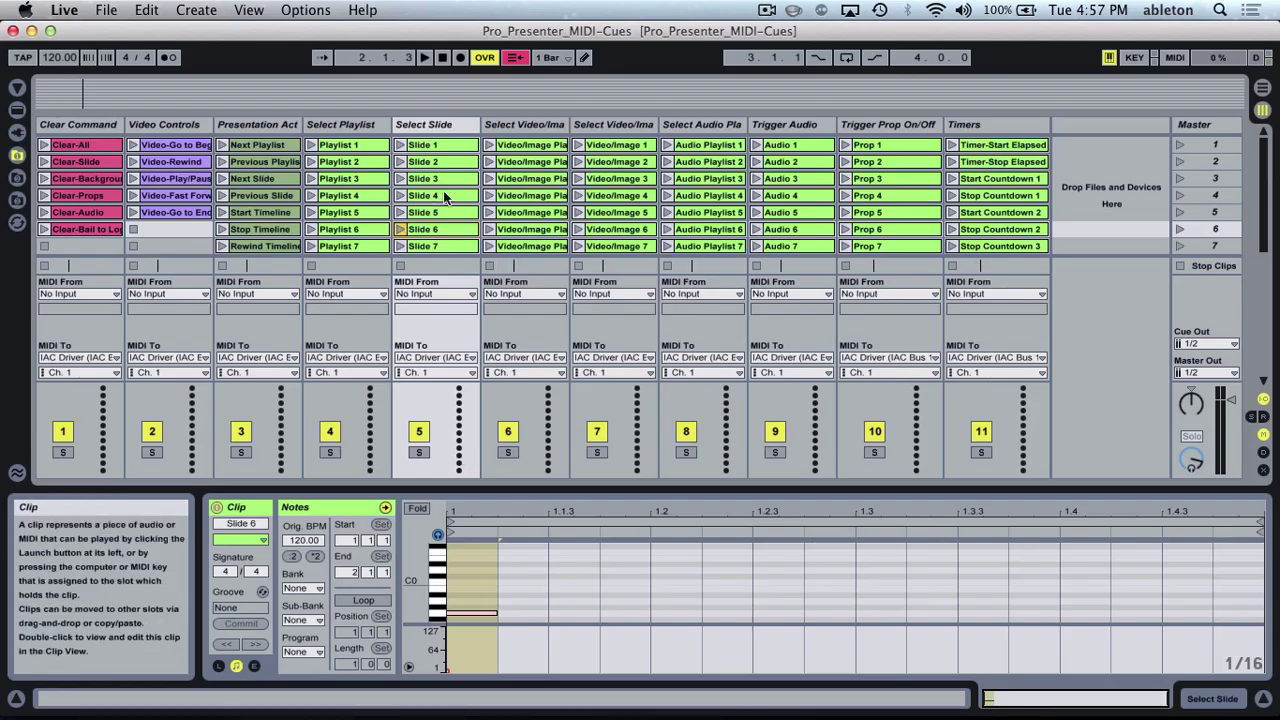
{"action": "left_click", "coordinate": [490, 146]}
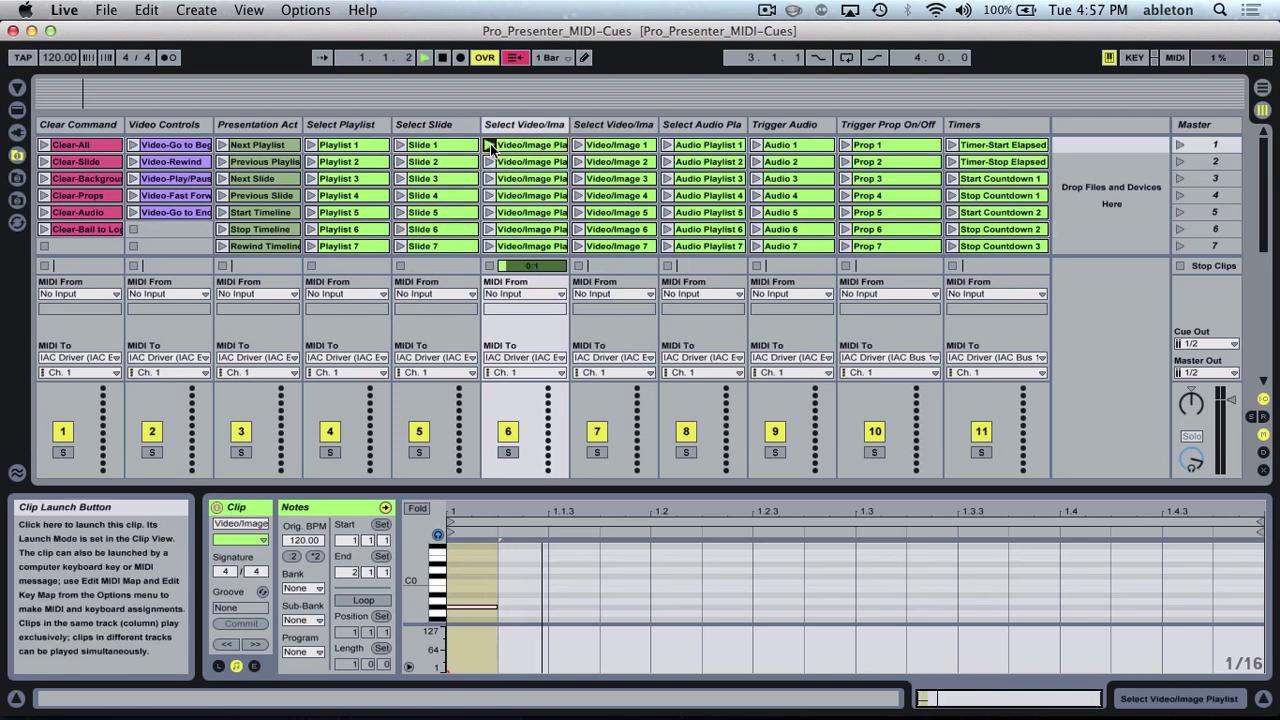
{"action": "left_click", "coordinate": [578, 145]}
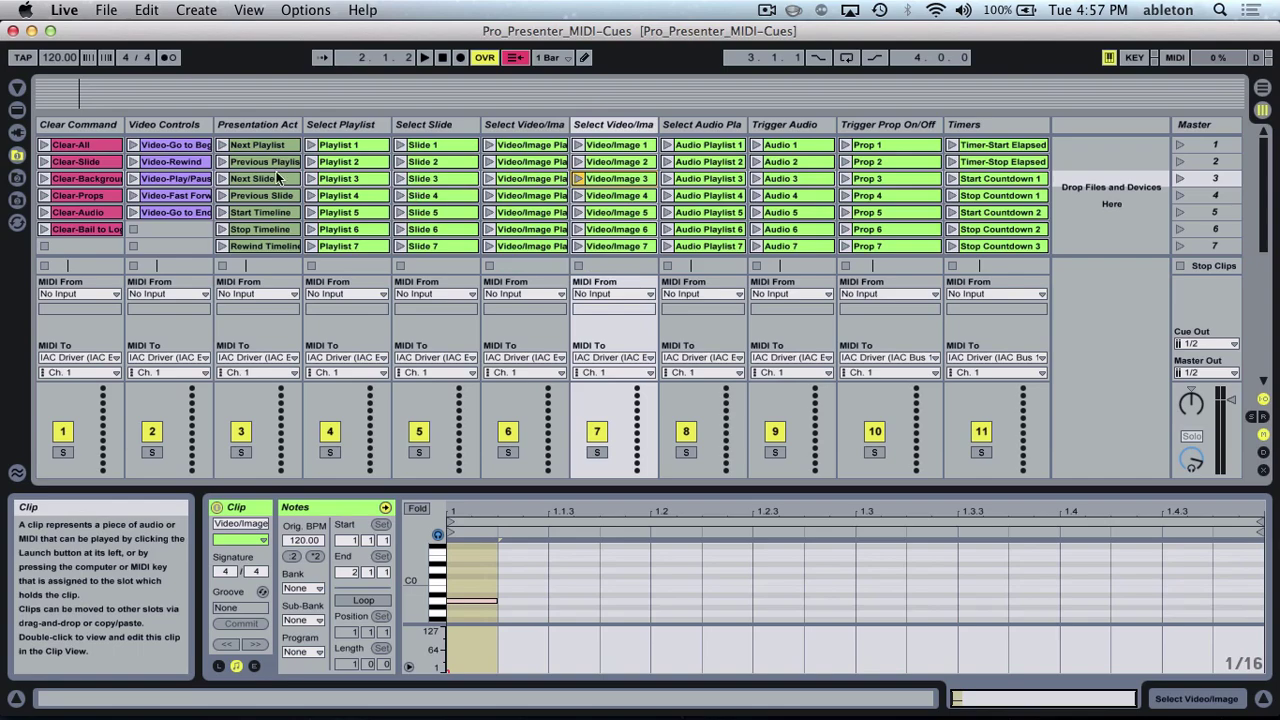
{"action": "left_click", "coordinate": [44, 145]}
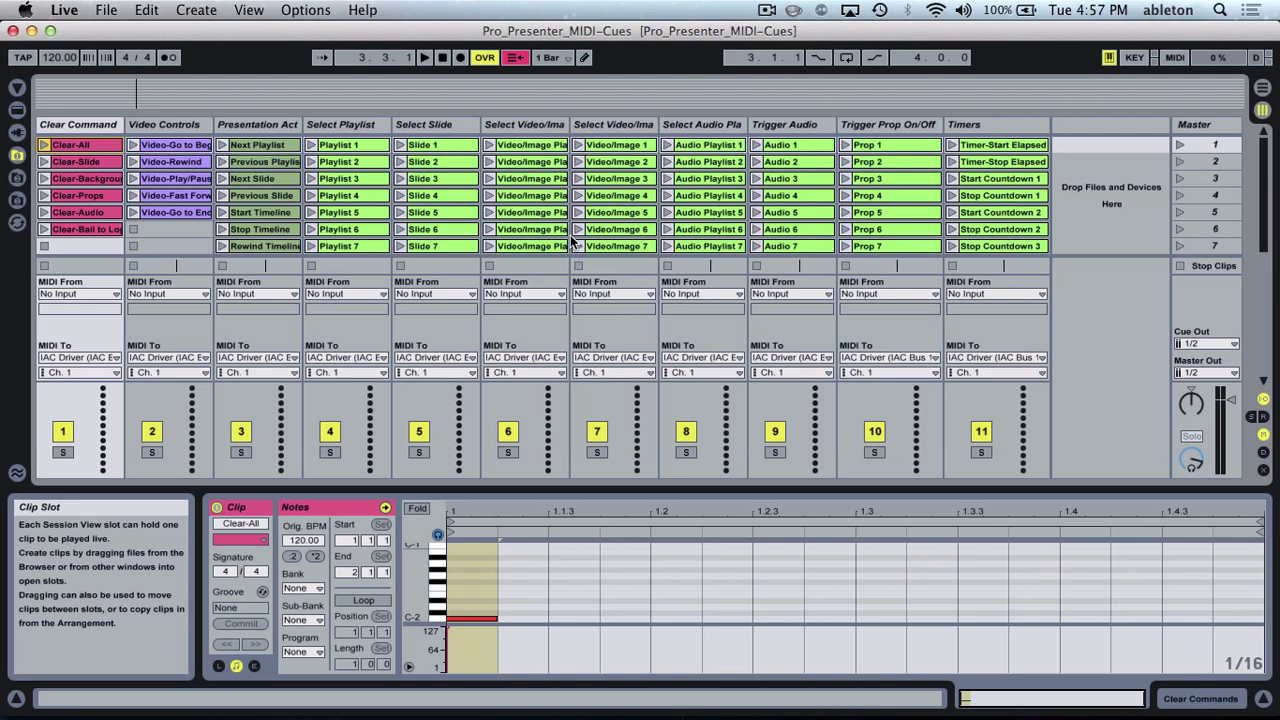
Step: Inspect the track 6 and Video/Image 1 clips, then relaunch Video/Image 1
{"action": "left_click", "coordinate": [533, 150]}
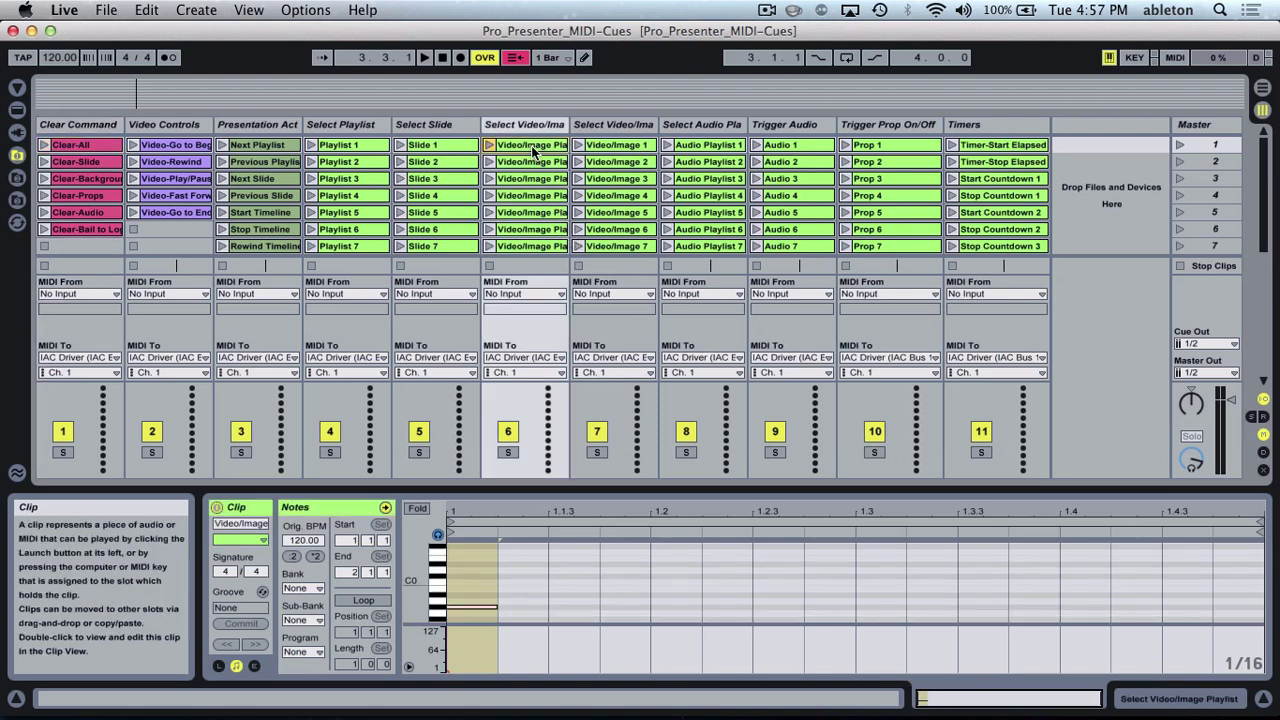
{"action": "left_click", "coordinate": [620, 148]}
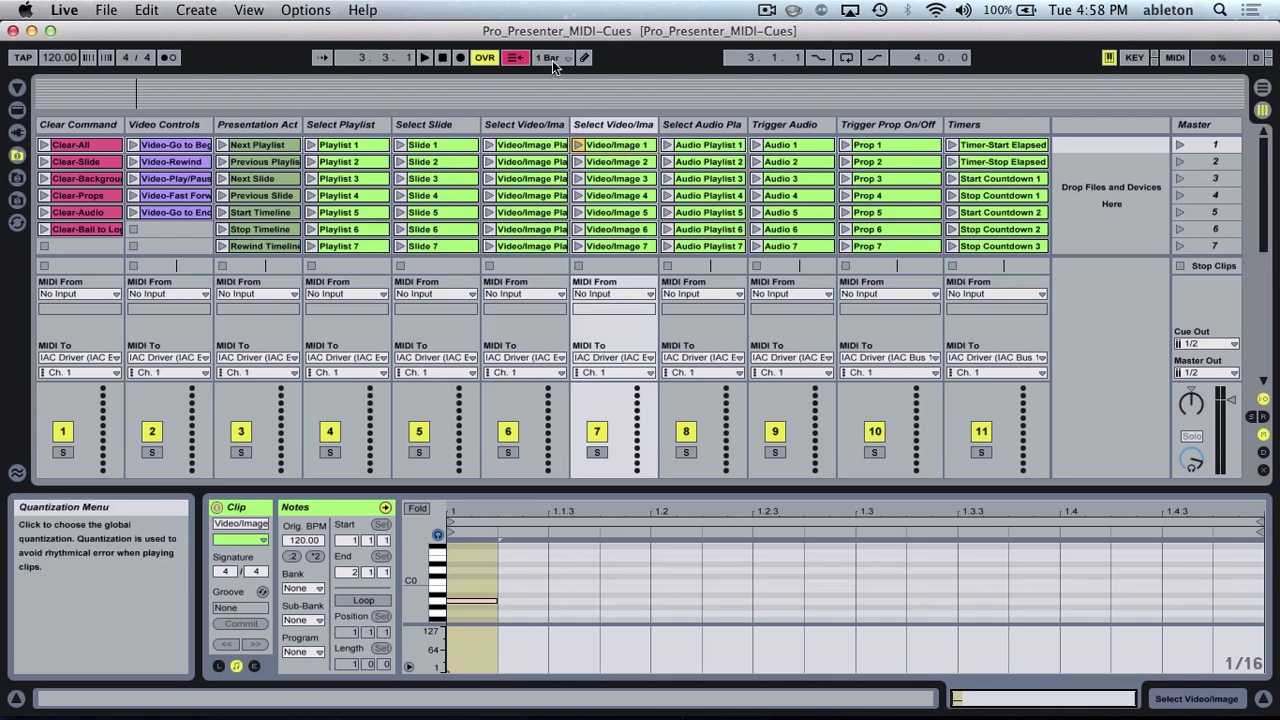
{"action": "left_click", "coordinate": [580, 147]}
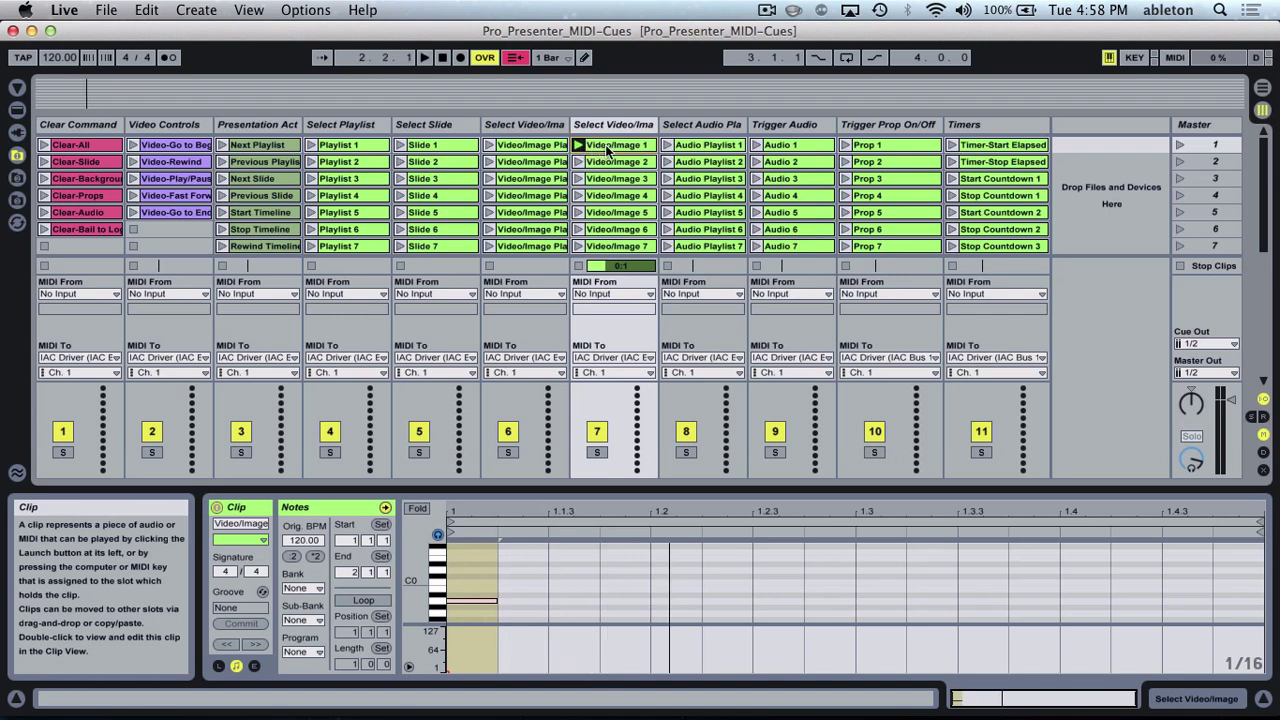
Step: Launch Video/Image 1 with launch quantization None, stop it, then restore quantization to Global
{"action": "left_click", "coordinate": [217, 667]}
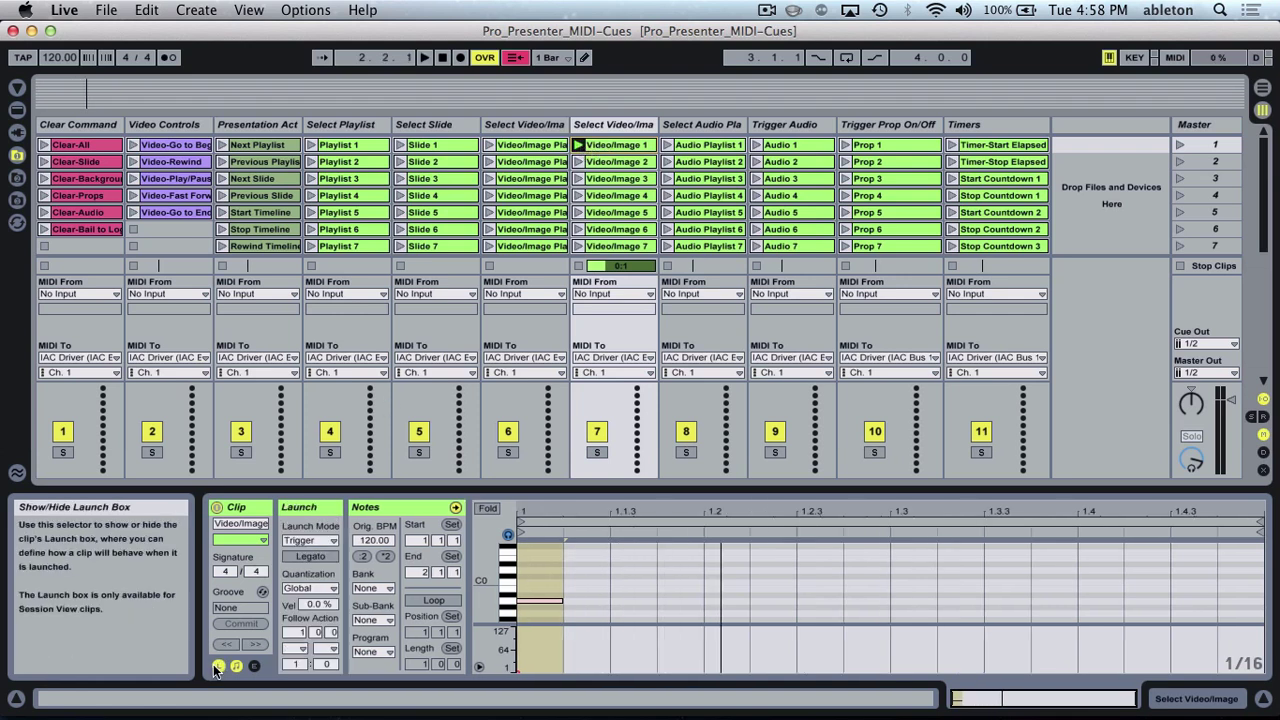
{"action": "left_click", "coordinate": [306, 588]}
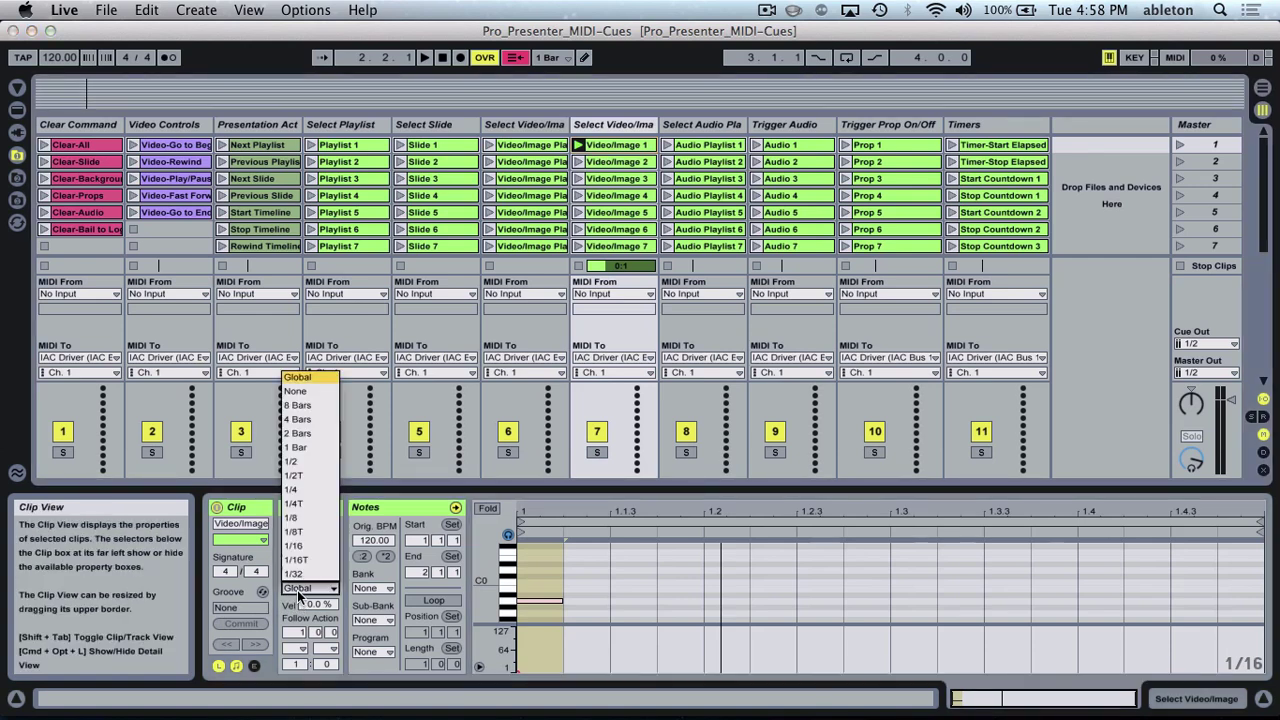
{"action": "left_click", "coordinate": [296, 392]}
{"action": "left_click", "coordinate": [577, 145]}
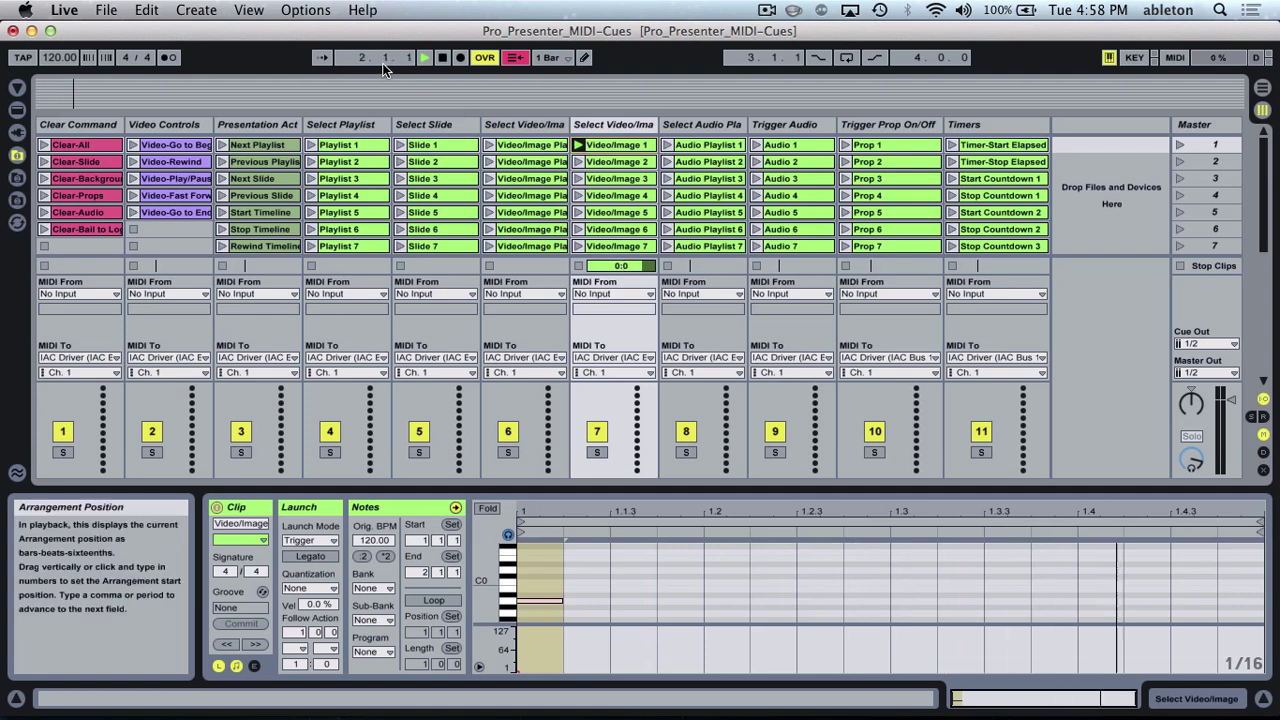
{"action": "key", "text": "space"}
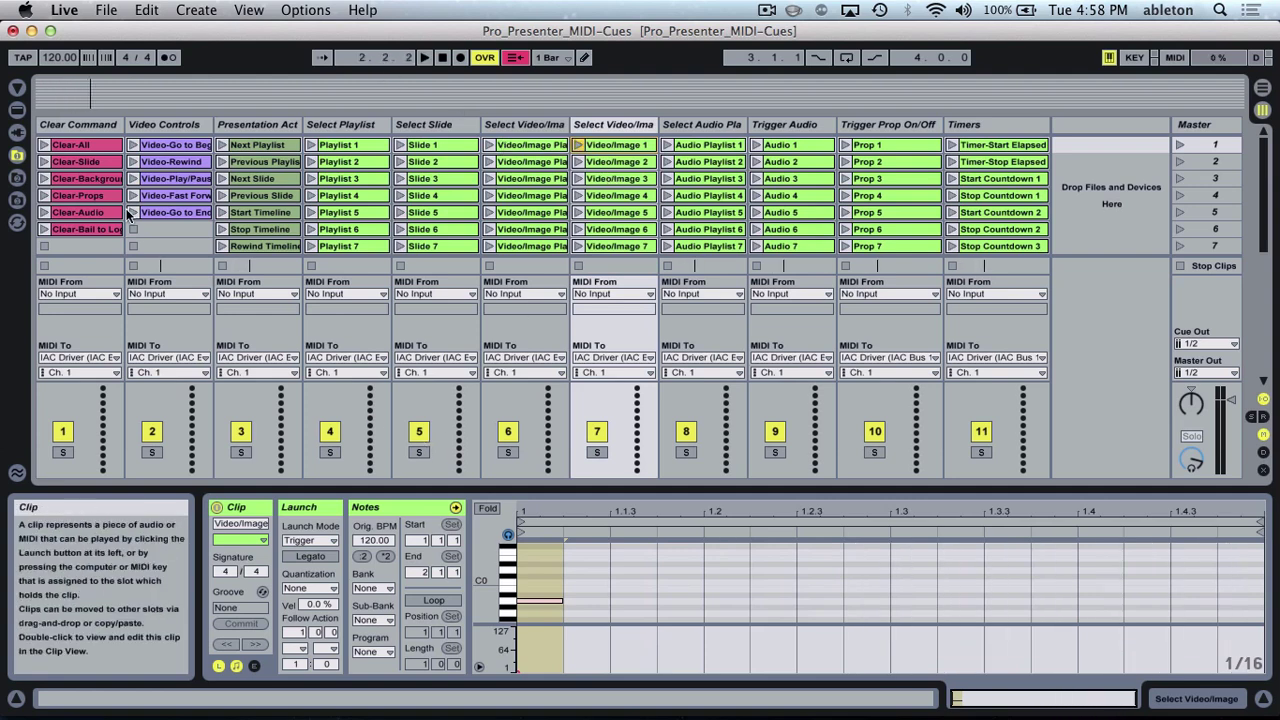
{"action": "left_click", "coordinate": [309, 588]}
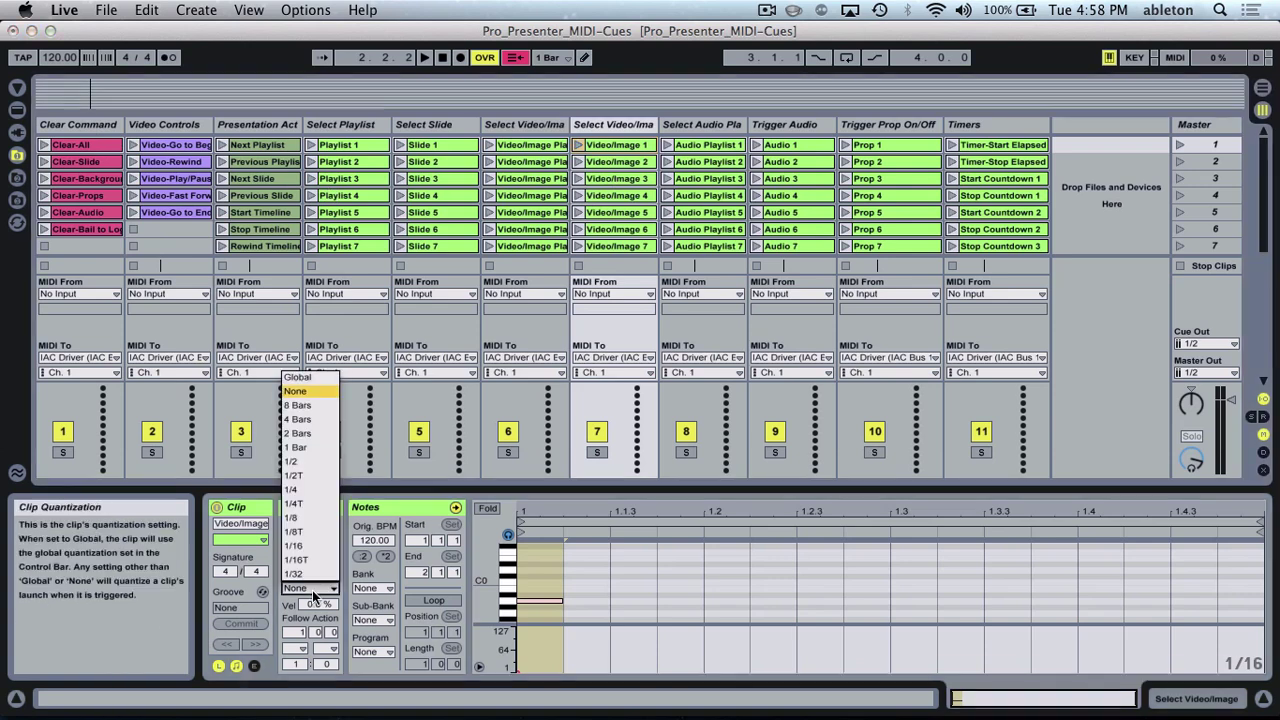
{"action": "left_click", "coordinate": [306, 376]}
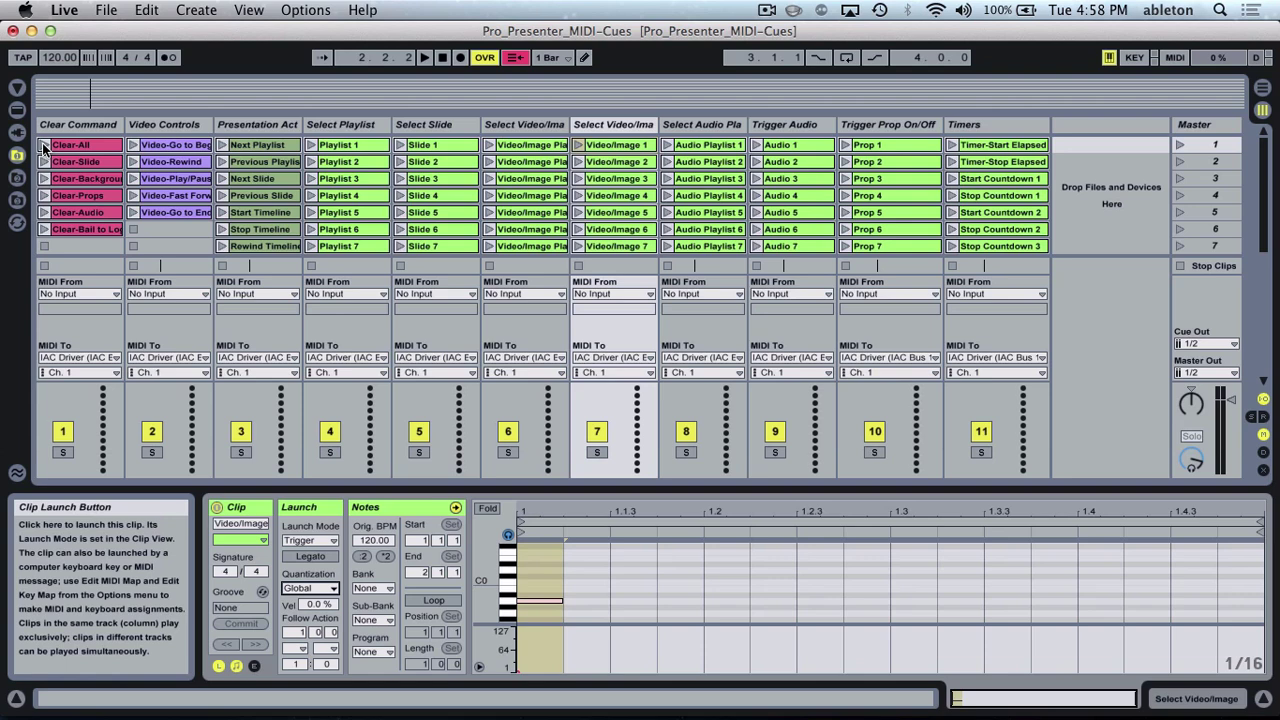
Step: Load Pro Presenter Demo.als from recent sets without saving, in Arrangement View with the browser shown
{"action": "key", "text": "super+q"}
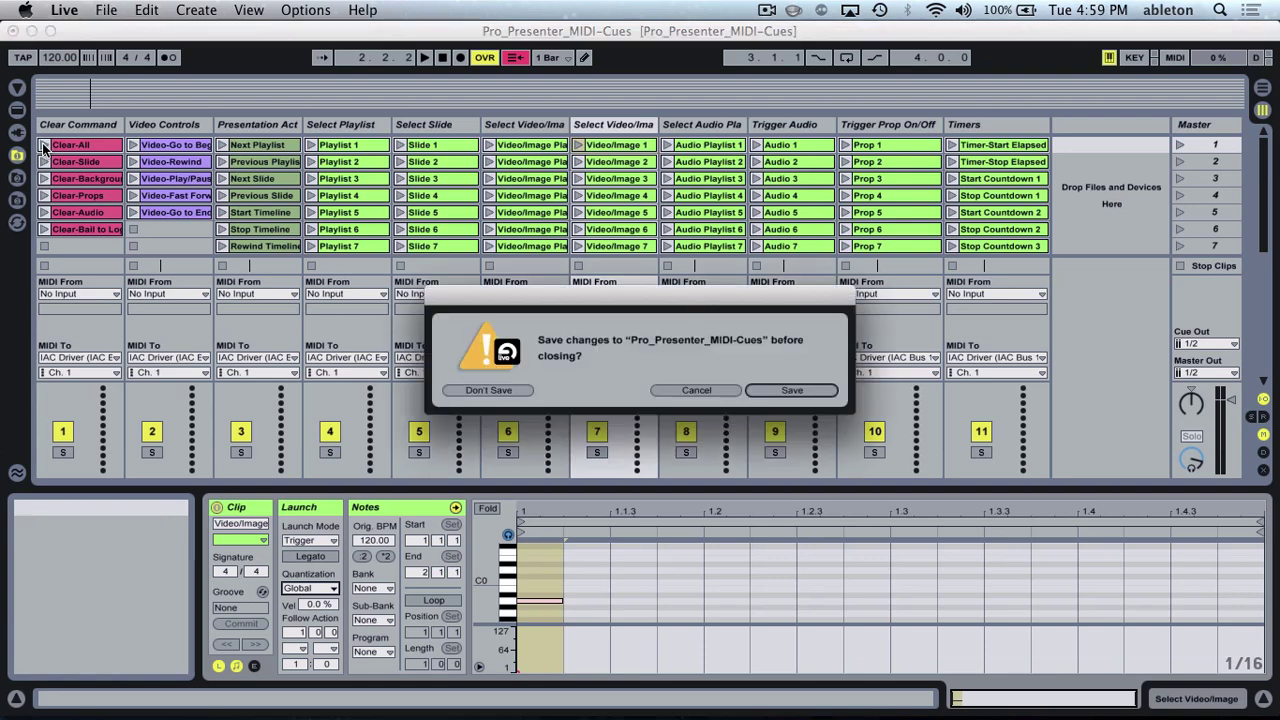
{"action": "left_click", "coordinate": [666, 393]}
{"action": "left_click", "coordinate": [106, 9]}
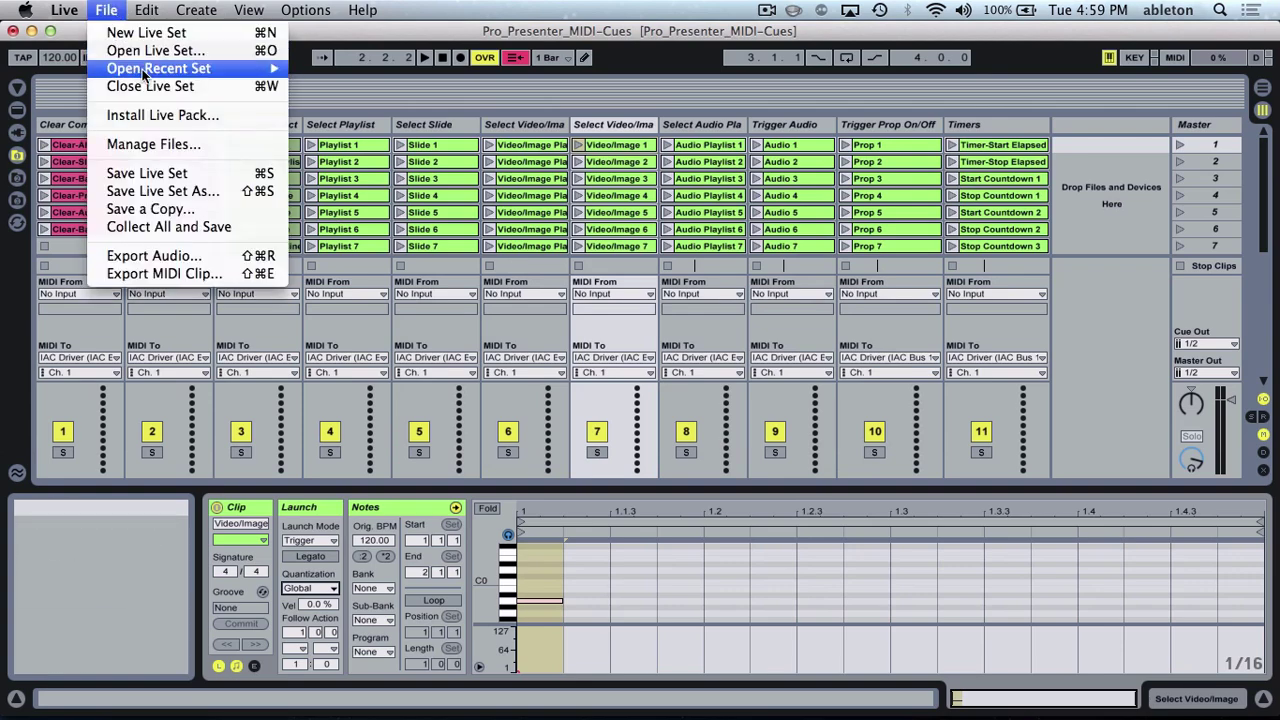
{"action": "mouse_move", "coordinate": [158, 68]}
{"action": "left_click", "coordinate": [489, 87]}
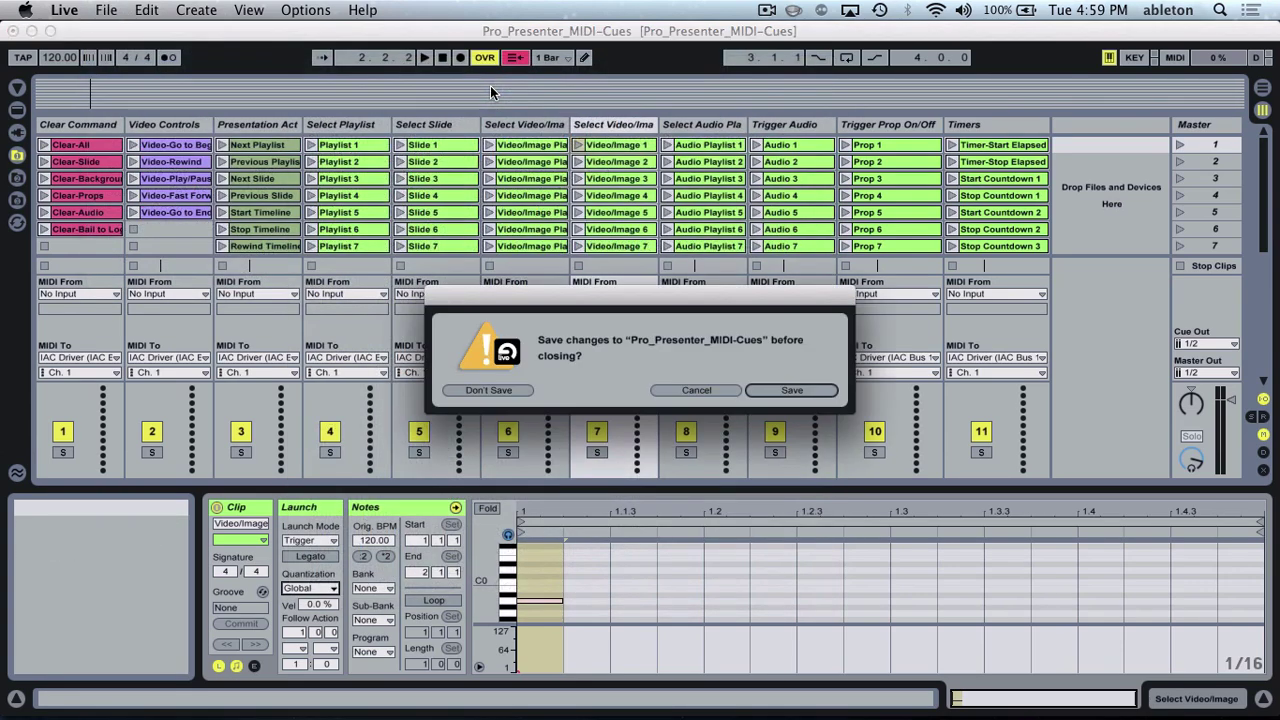
{"action": "key", "text": "Tab"}
{"action": "key", "text": "space"}
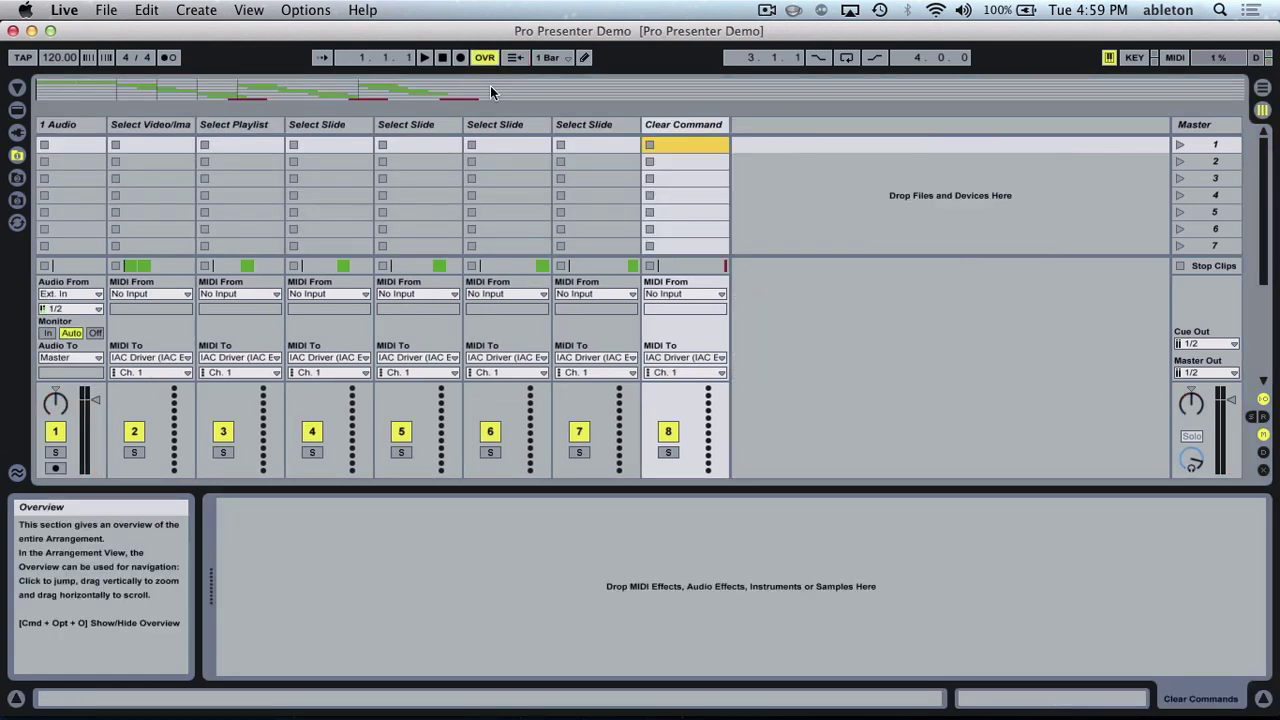
{"action": "key", "text": "Tab"}
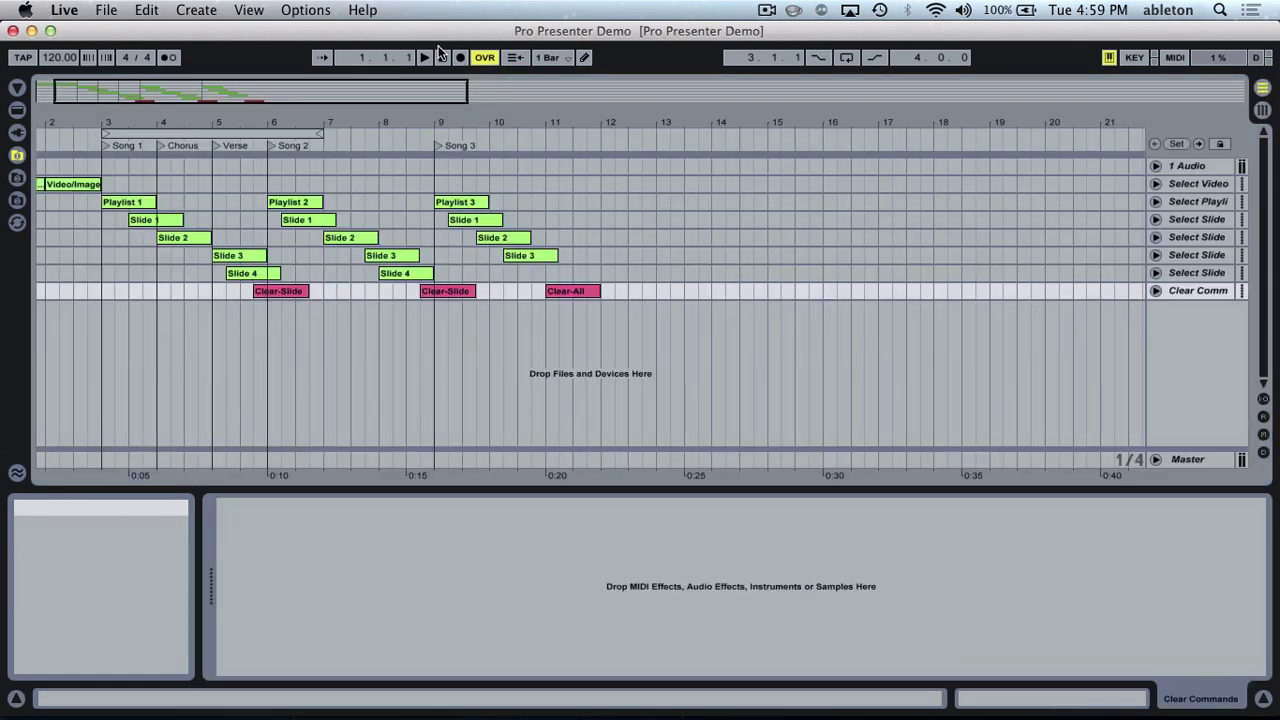
{"action": "left_click_drag", "start_coordinate": [153, 128], "coordinate": [200, 128]}
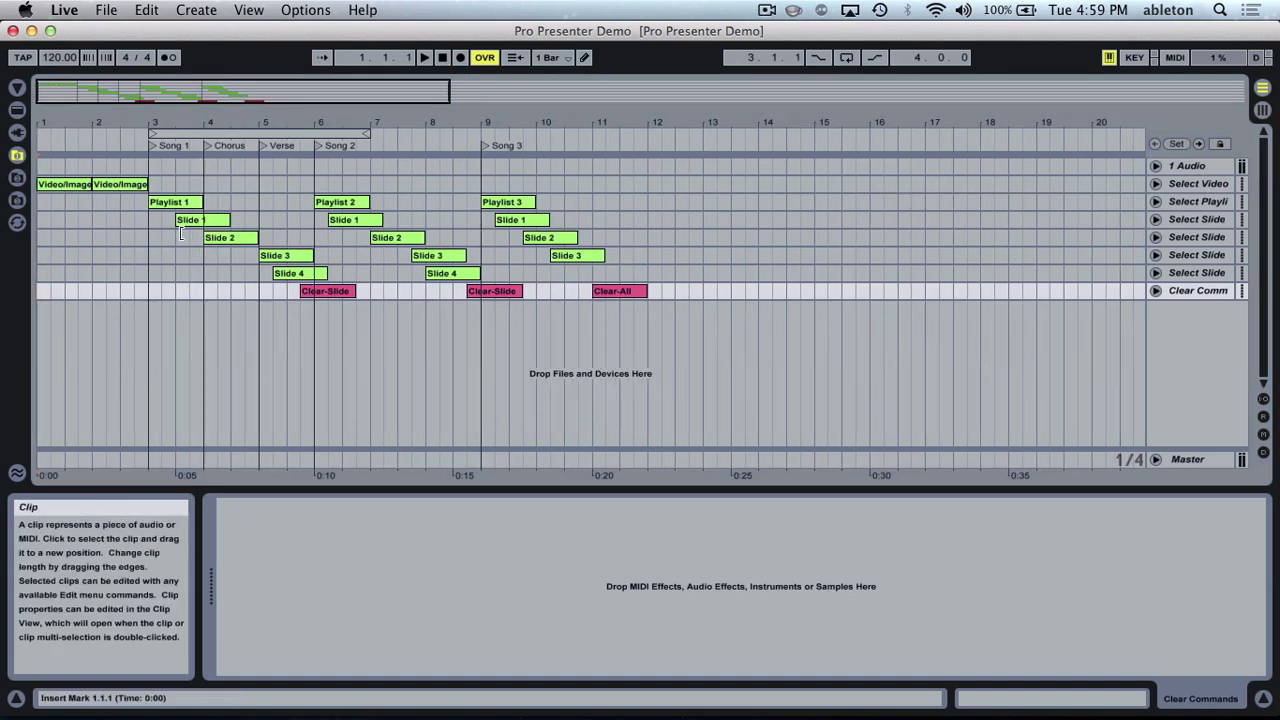
{"action": "left_click", "coordinate": [14, 172]}
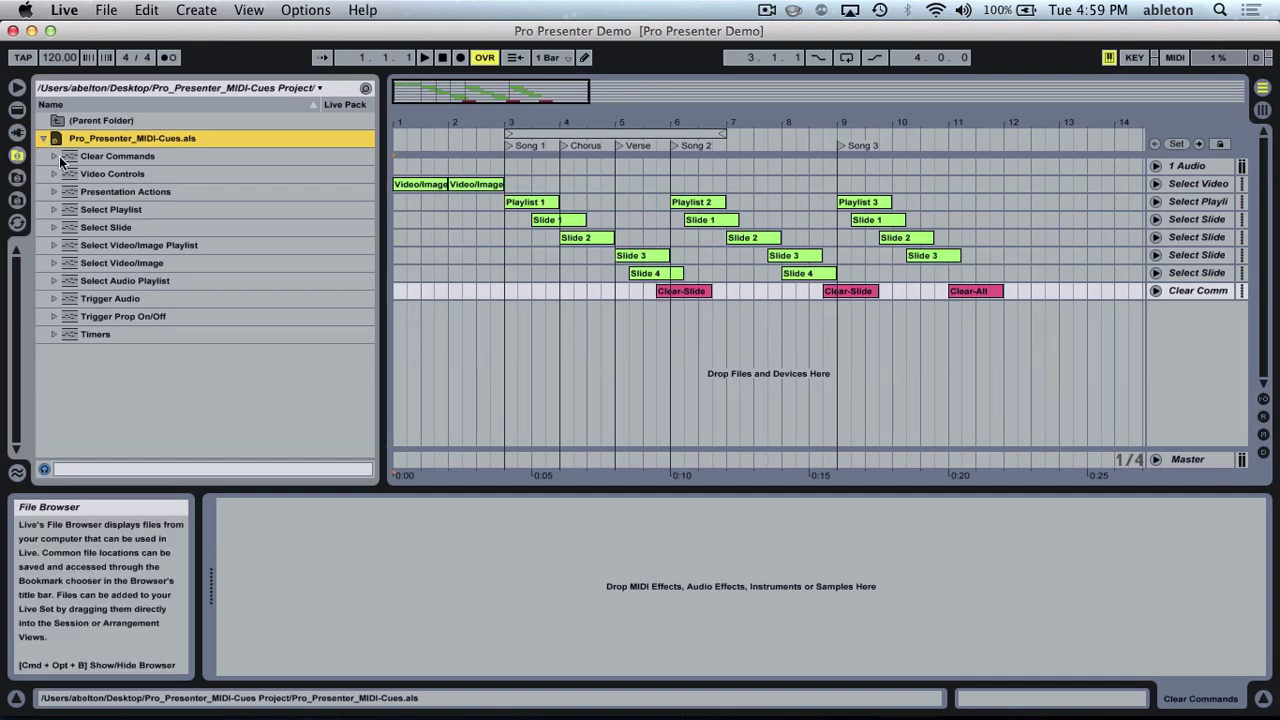
Step: Drag the Slide 1 and Slide 3 cue clips from Select Slide into the arrangement
{"action": "left_click", "coordinate": [55, 227]}
{"action": "left_click", "coordinate": [111, 249]}
{"action": "left_click_drag", "start_coordinate": [111, 252], "coordinate": [455, 218]}
{"action": "scroll", "coordinate": [455, 220], "scroll_direction": "left", "scroll_amount": 10}
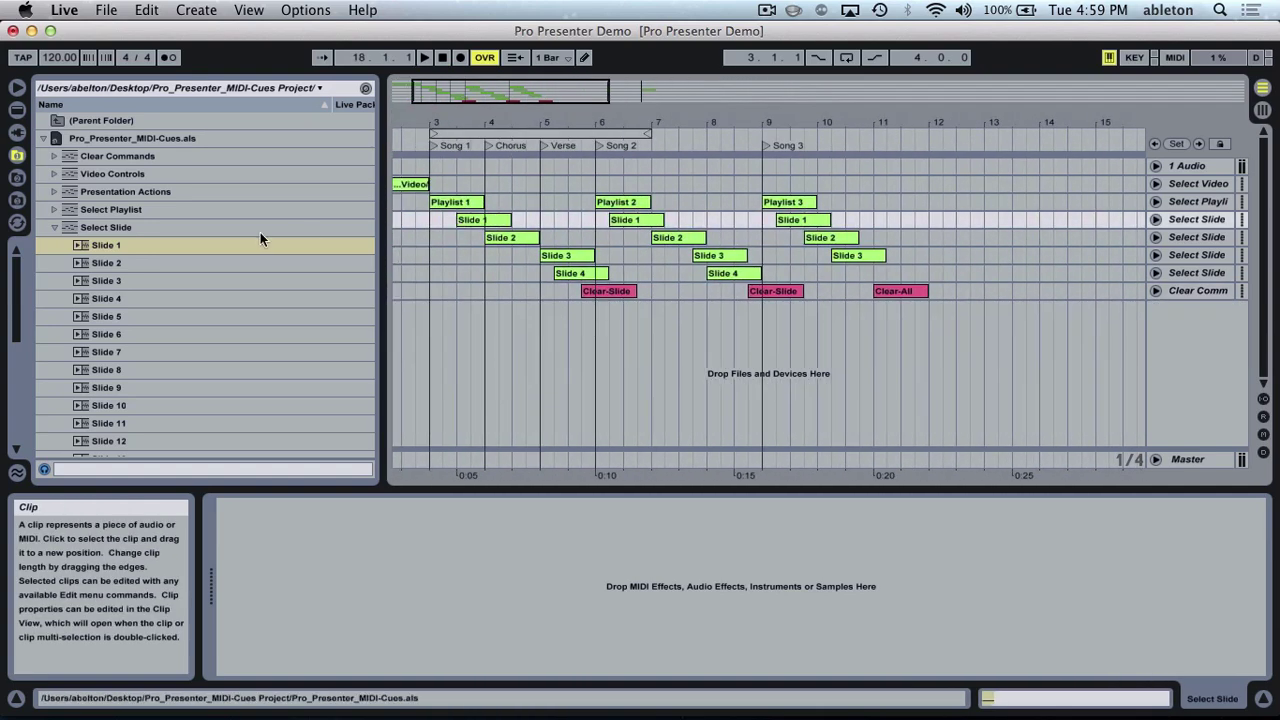
{"action": "left_click_drag", "start_coordinate": [91, 278], "coordinate": [553, 218]}
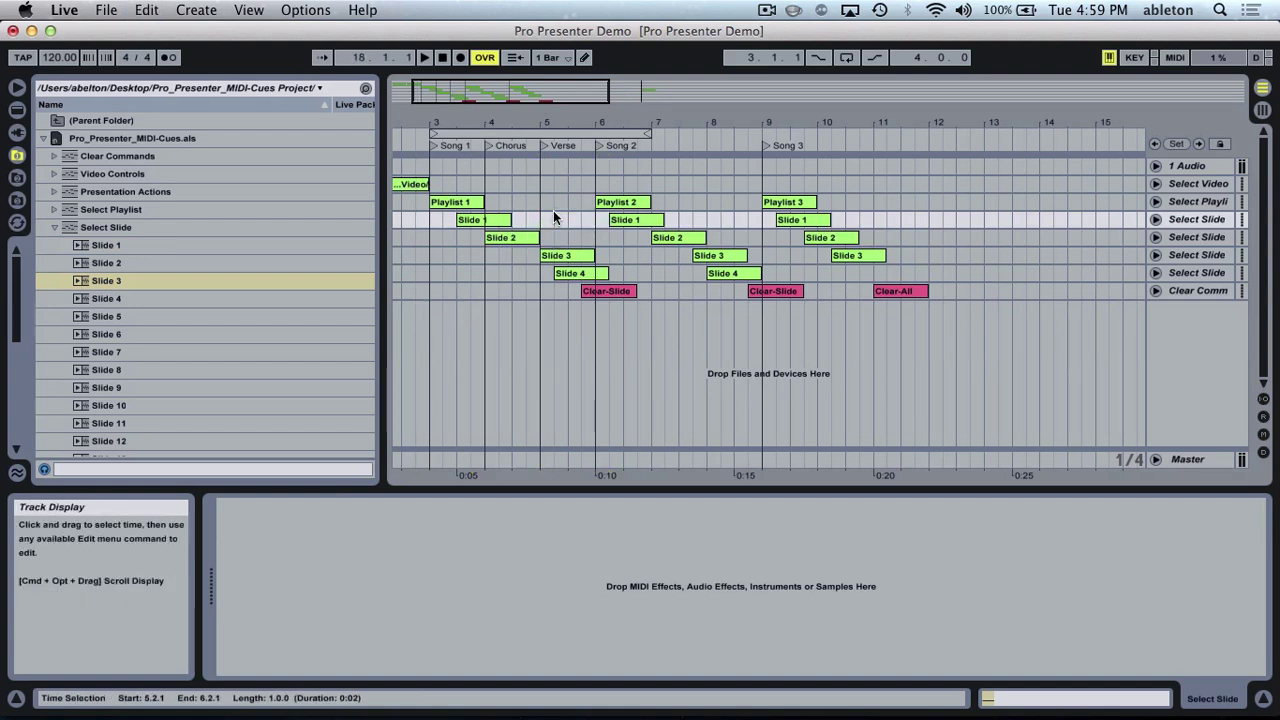
Step: Collapse and re-expand the cue set's browser folders, including Clear Commands
{"action": "left_click", "coordinate": [54, 227]}
{"action": "left_click", "coordinate": [44, 138]}
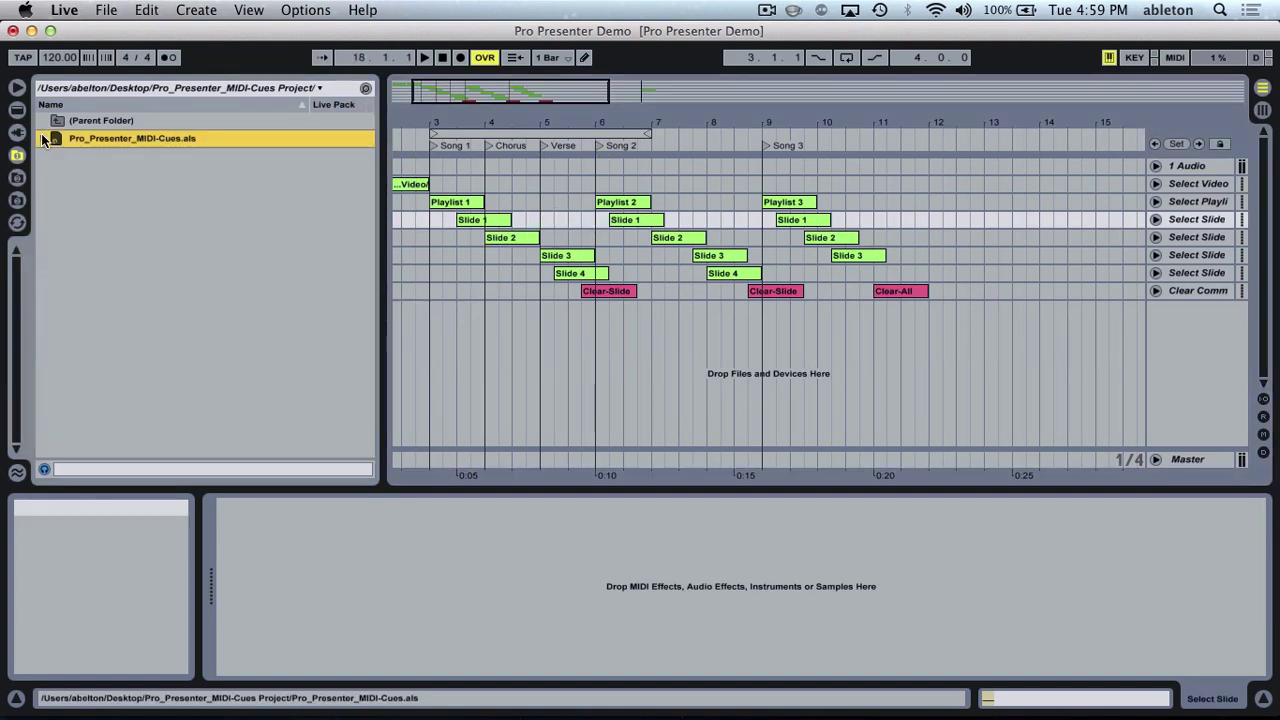
{"action": "left_click", "coordinate": [44, 138]}
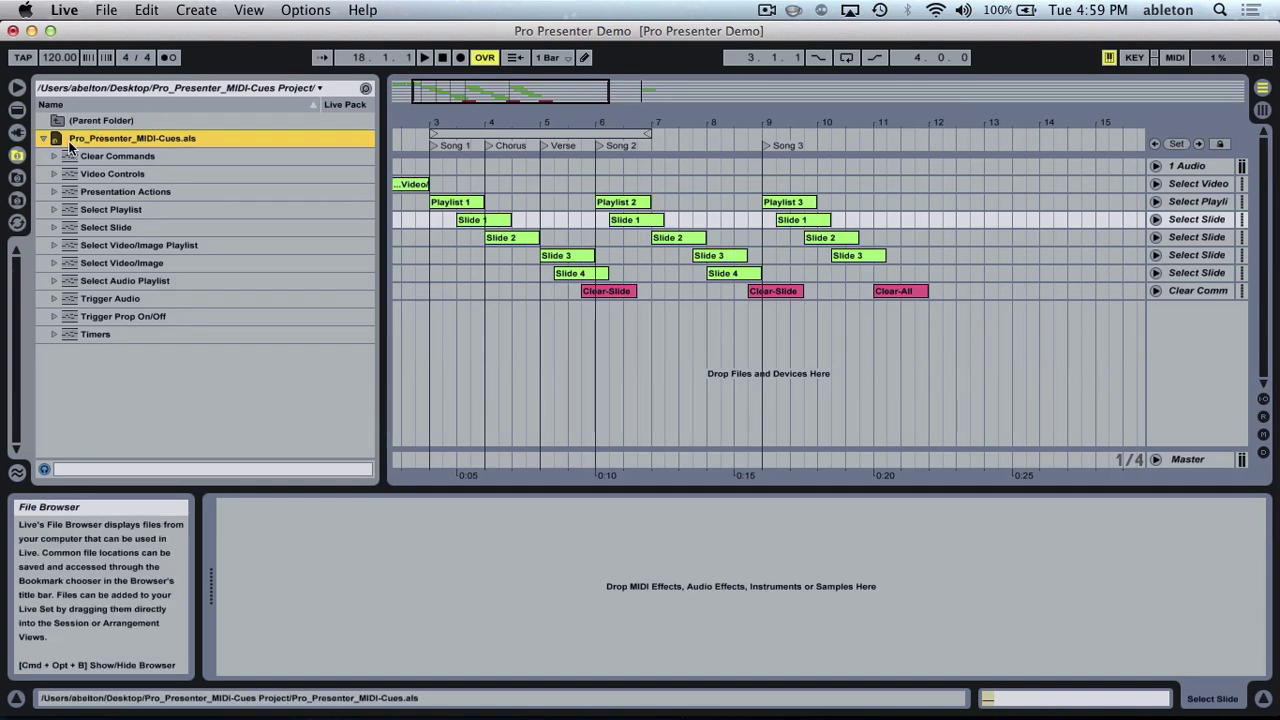
{"action": "left_click", "coordinate": [43, 138]}
{"action": "left_click", "coordinate": [43, 138]}
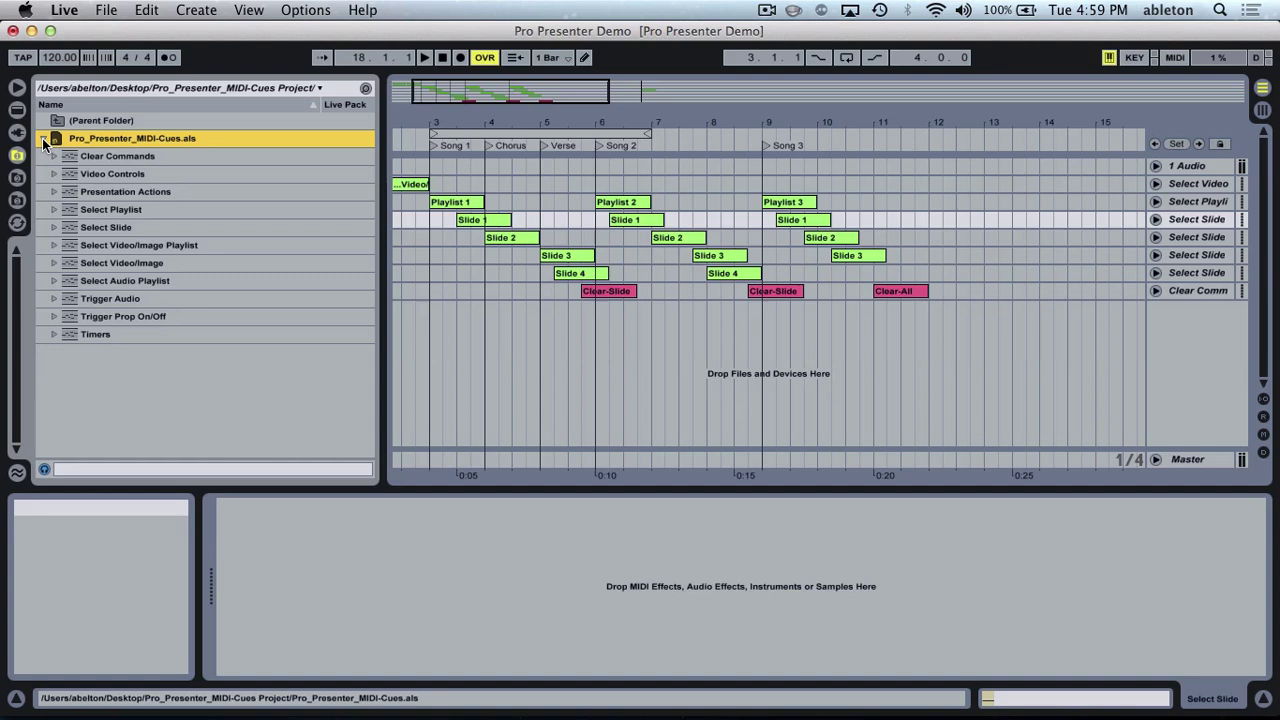
{"action": "left_click", "coordinate": [53, 156]}
{"action": "left_click", "coordinate": [53, 156]}
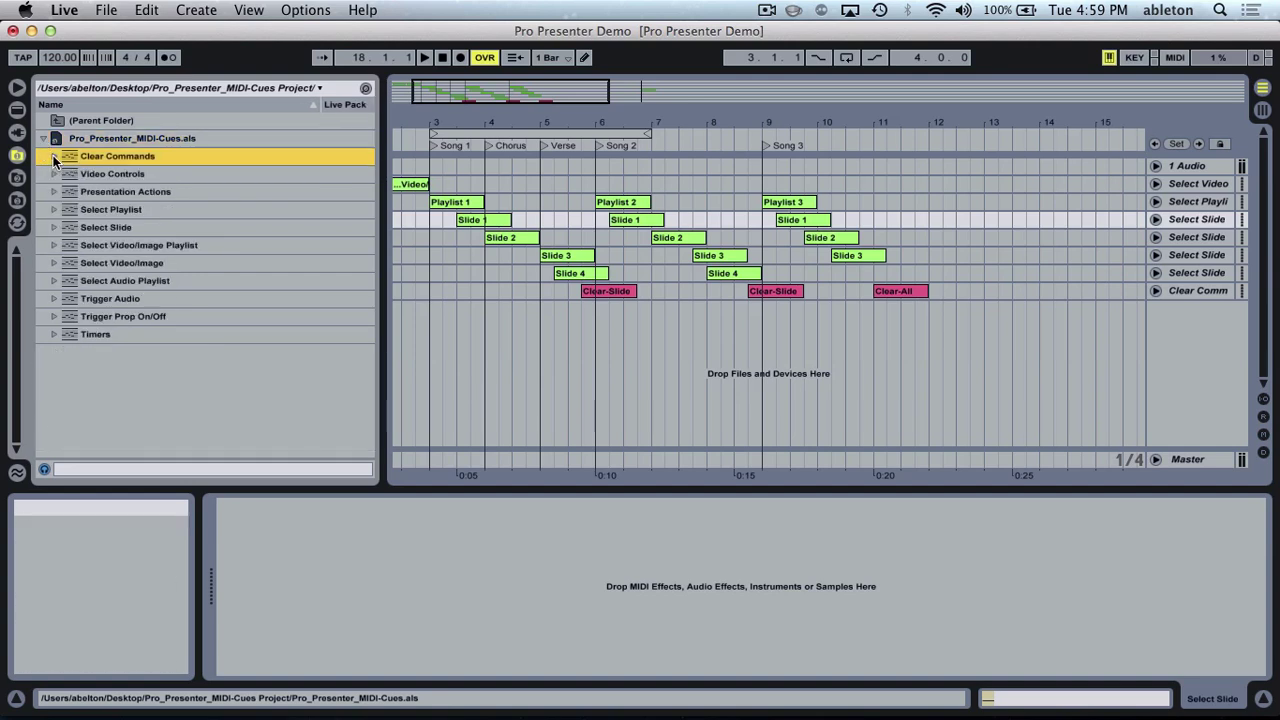
Step: Stop playback back to bar 1 and switch the metronome on
{"action": "left_click", "coordinate": [442, 57]}
{"action": "left_click_drag", "start_coordinate": [445, 120], "coordinate": [515, 120]}
{"action": "left_click", "coordinate": [168, 57]}
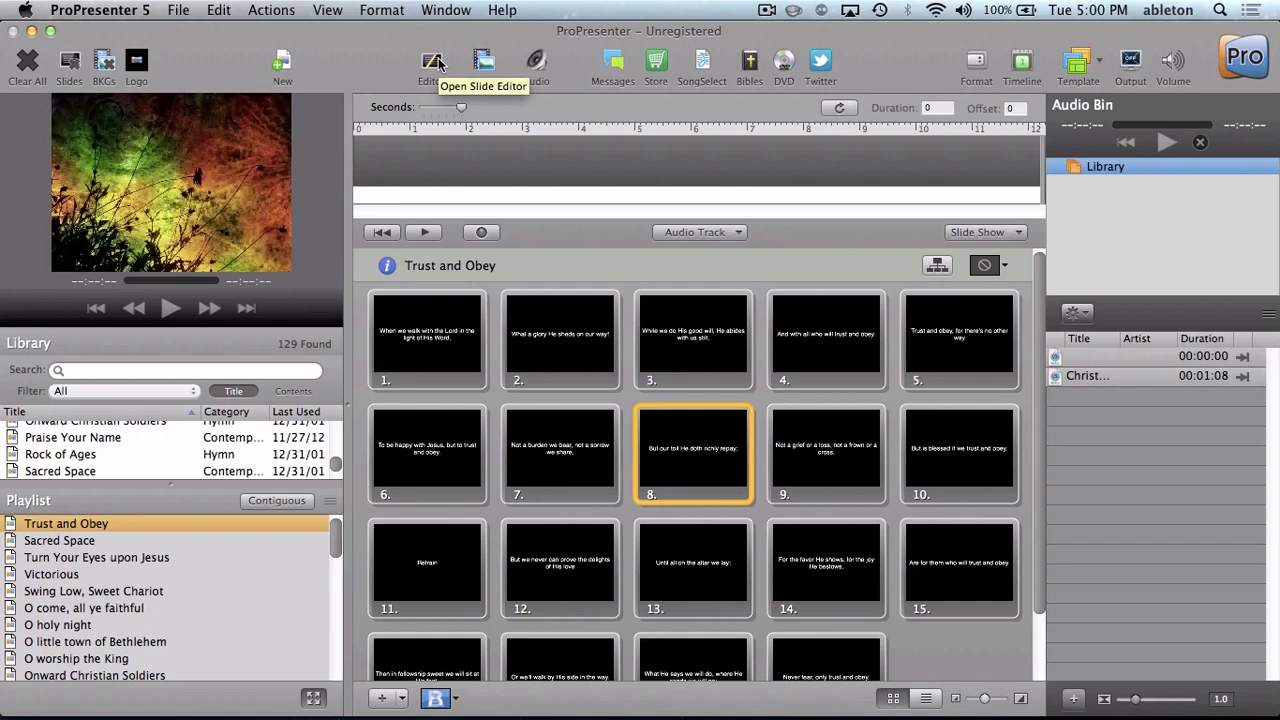
Step: Show Trust and Obey slides 1 through 4, moving down to the Sacred Space playlist
{"action": "left_click", "coordinate": [372, 356]}
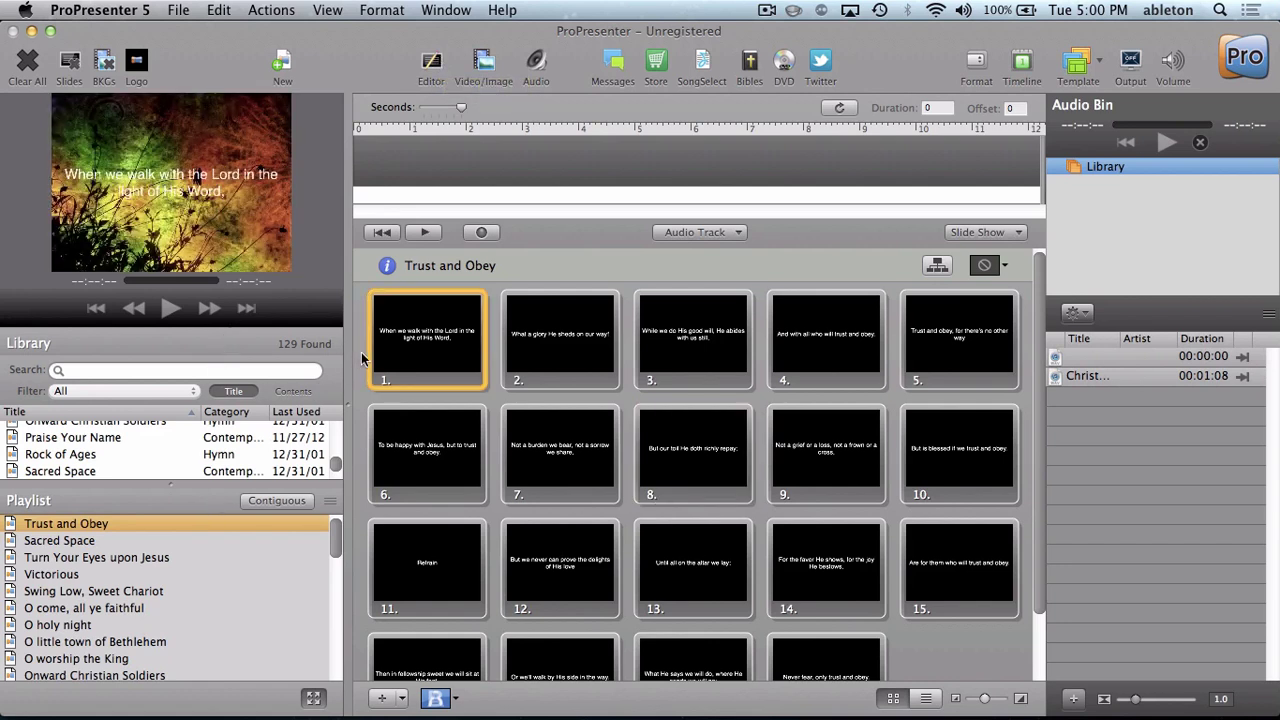
{"action": "key", "text": "Right"}
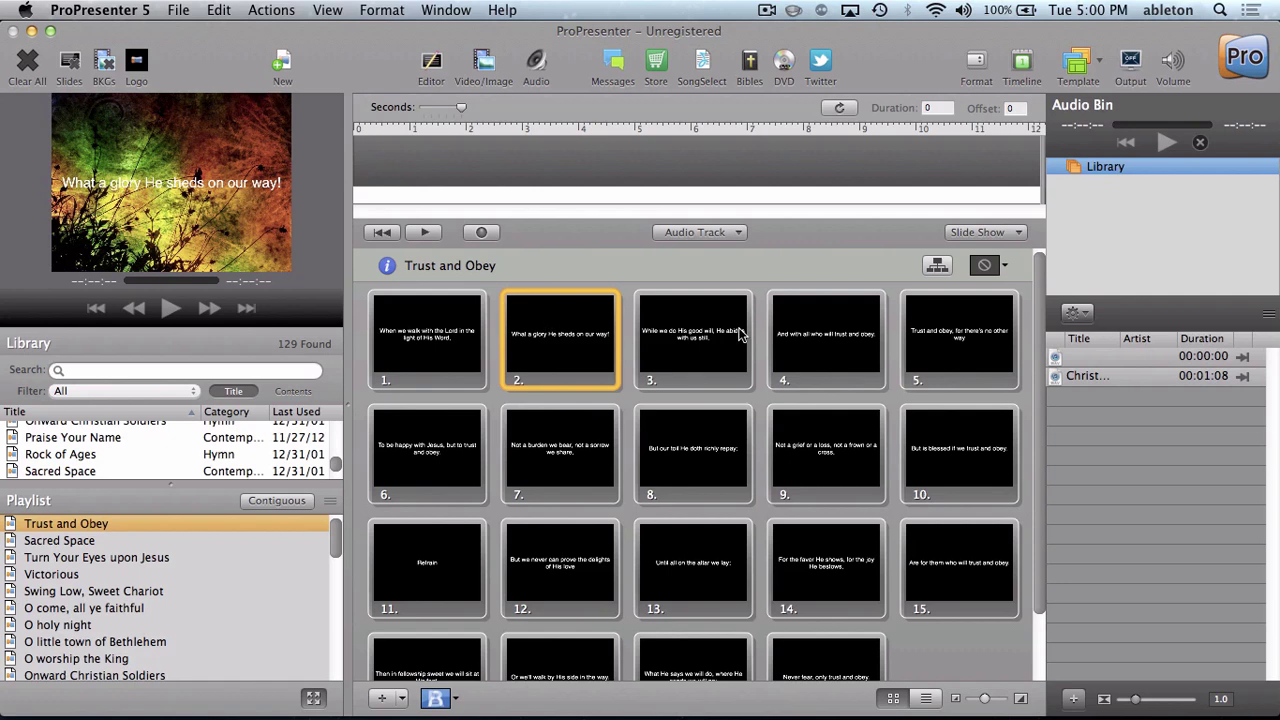
{"action": "key", "text": "Right"}
{"action": "key", "text": "Right"}
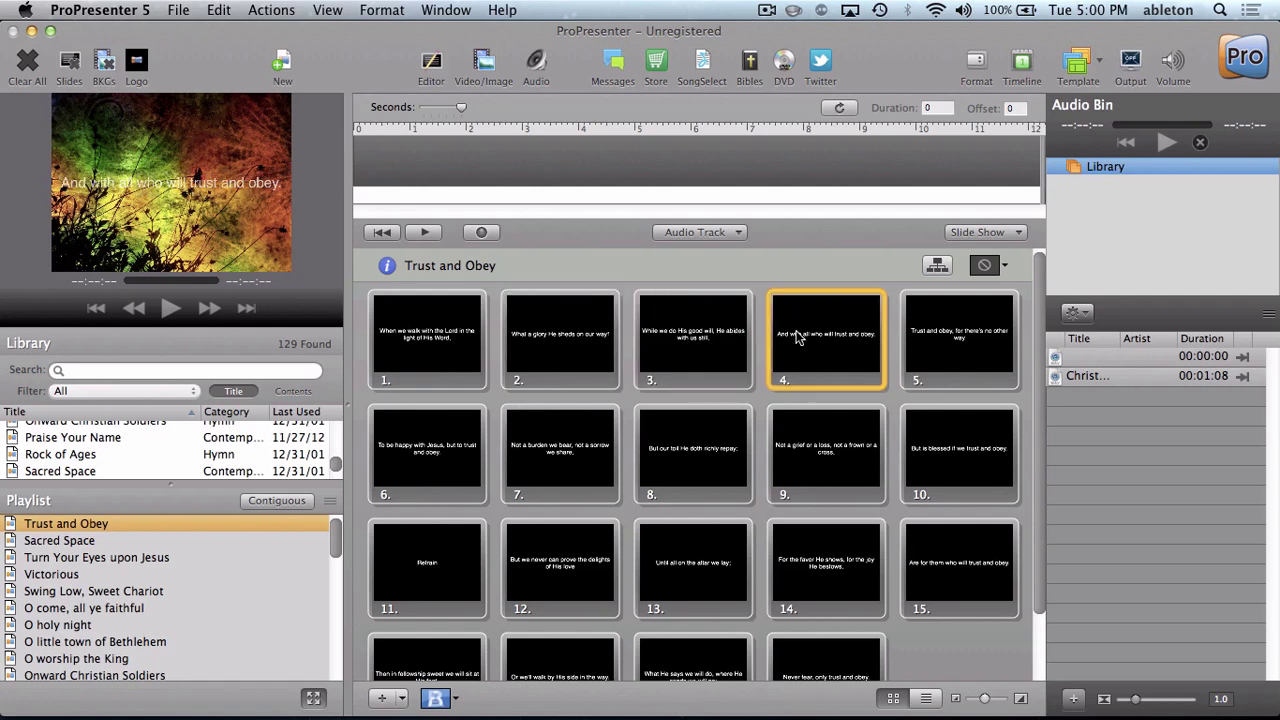
{"action": "key", "text": "Down"}
Step: Advance through the Sacred Space slides, then move to the Turn Your Eyes upon Jesus playlist
{"action": "key", "text": "Right"}
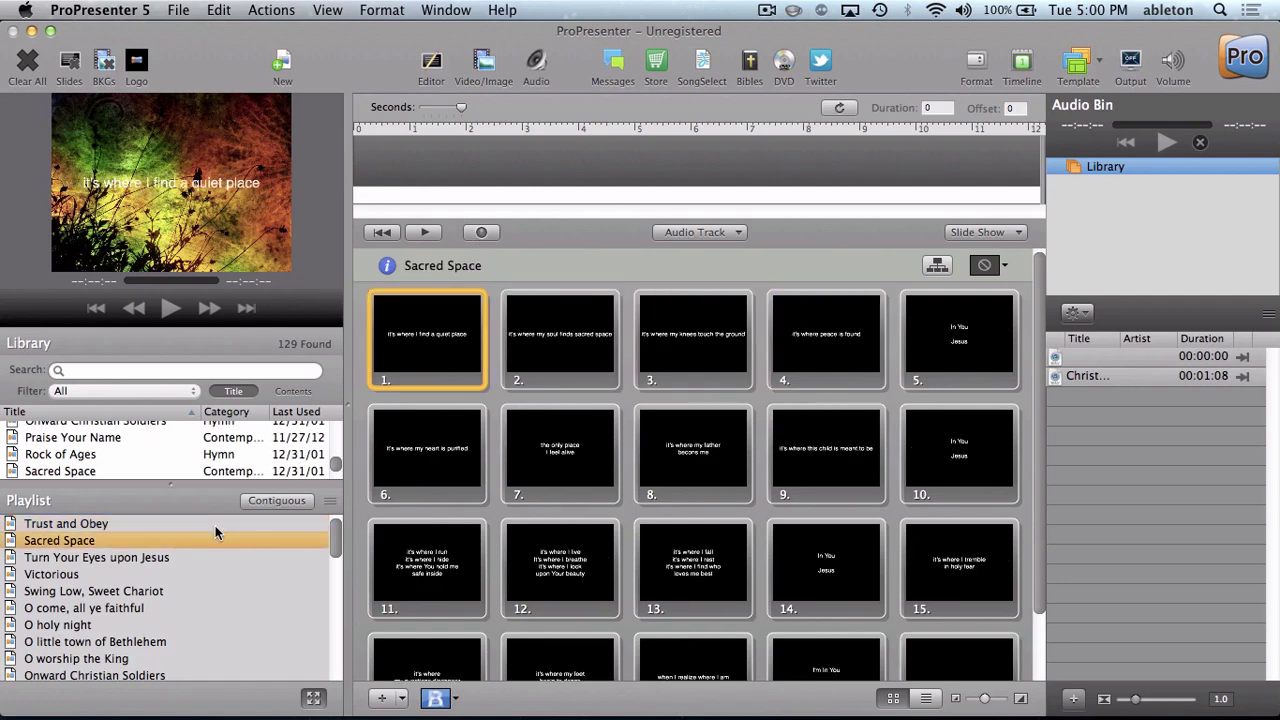
{"action": "key", "text": "Right"}
{"action": "key", "text": "Right"}
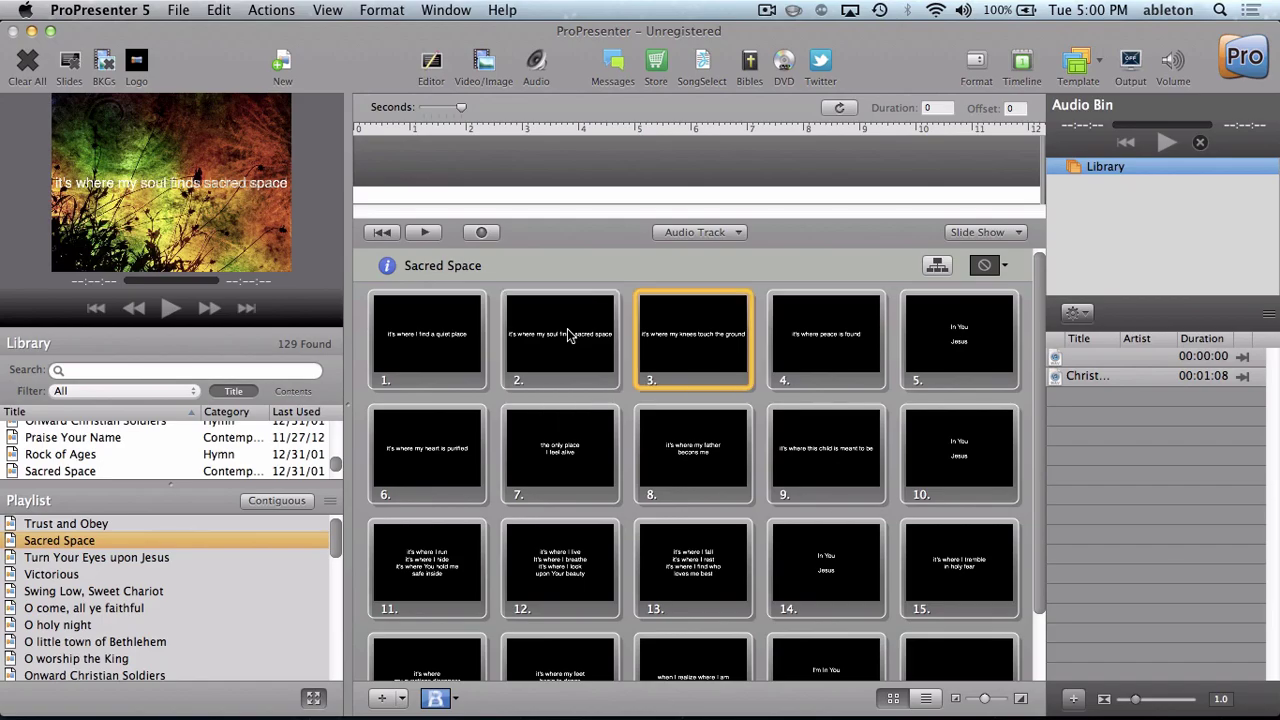
{"action": "key", "text": "super+Tab"}
{"action": "key", "text": "super+Tab"}
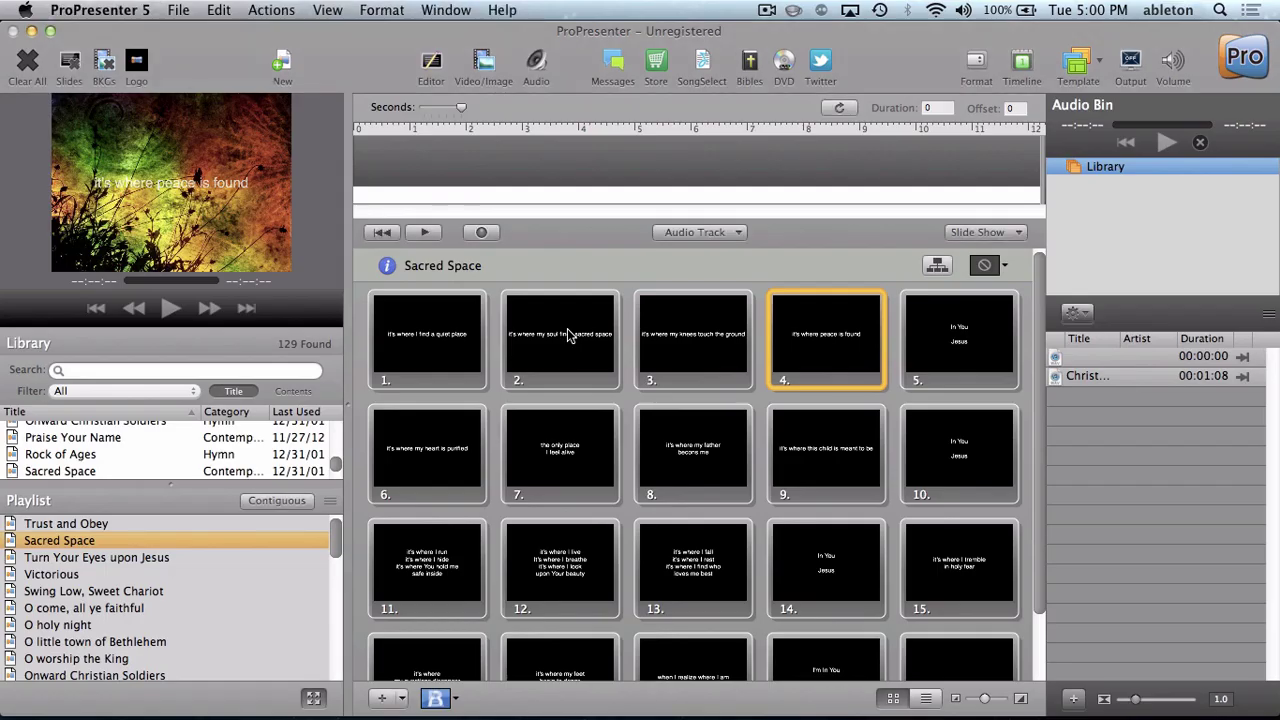
{"action": "key", "text": "Down"}
Step: Show the first Turn Your Eyes upon Jesus slides, then clear the output to black with F1
{"action": "key", "text": "Right"}
{"action": "key", "text": "Right"}
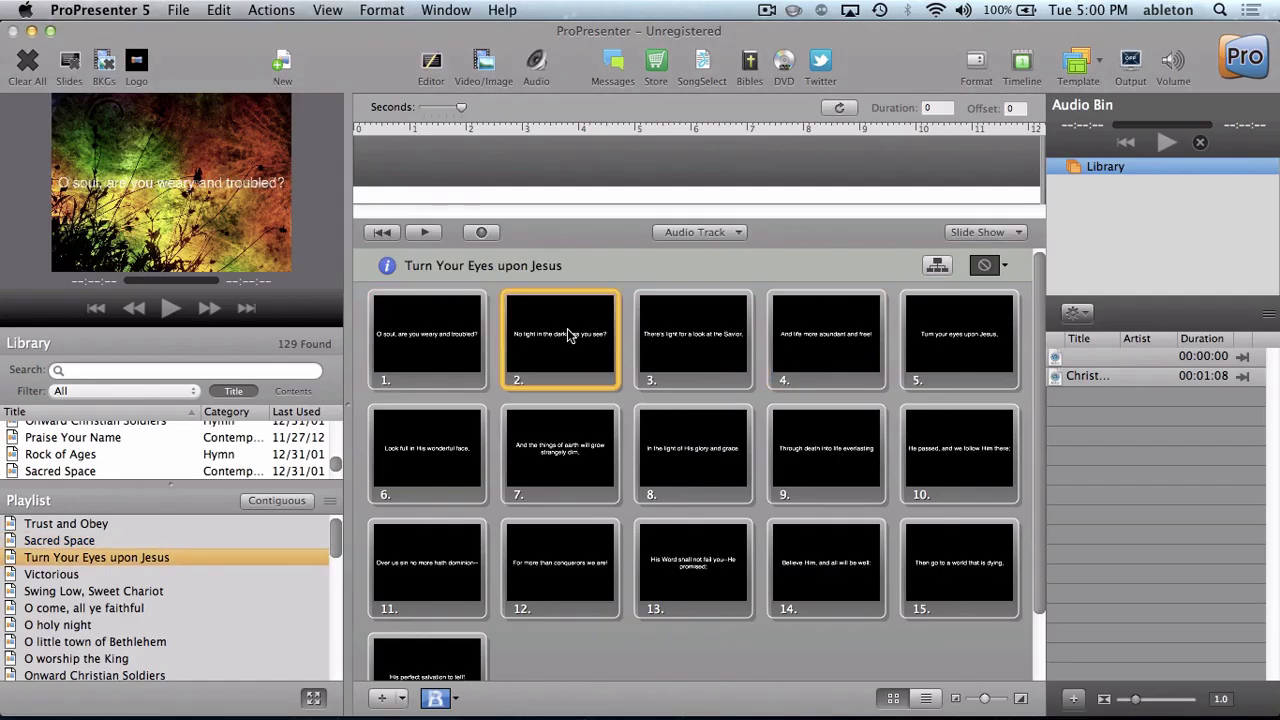
{"action": "key", "text": "Right"}
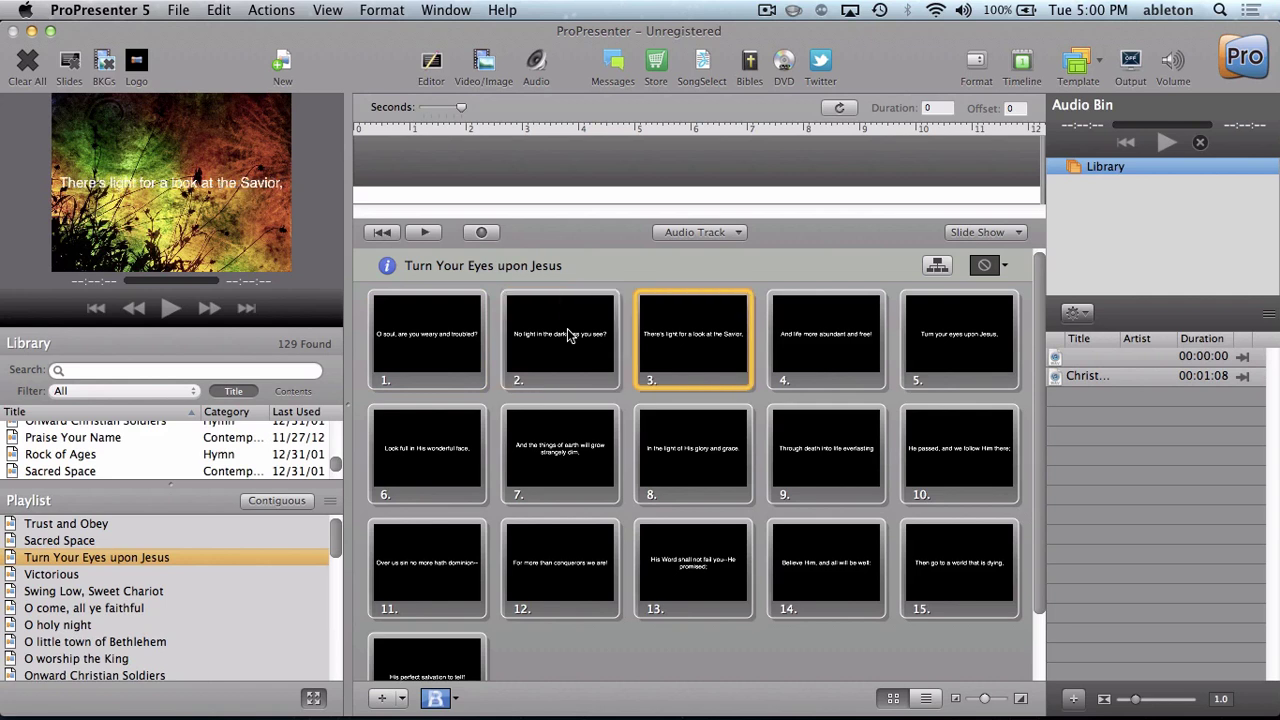
{"action": "key", "text": "F1"}
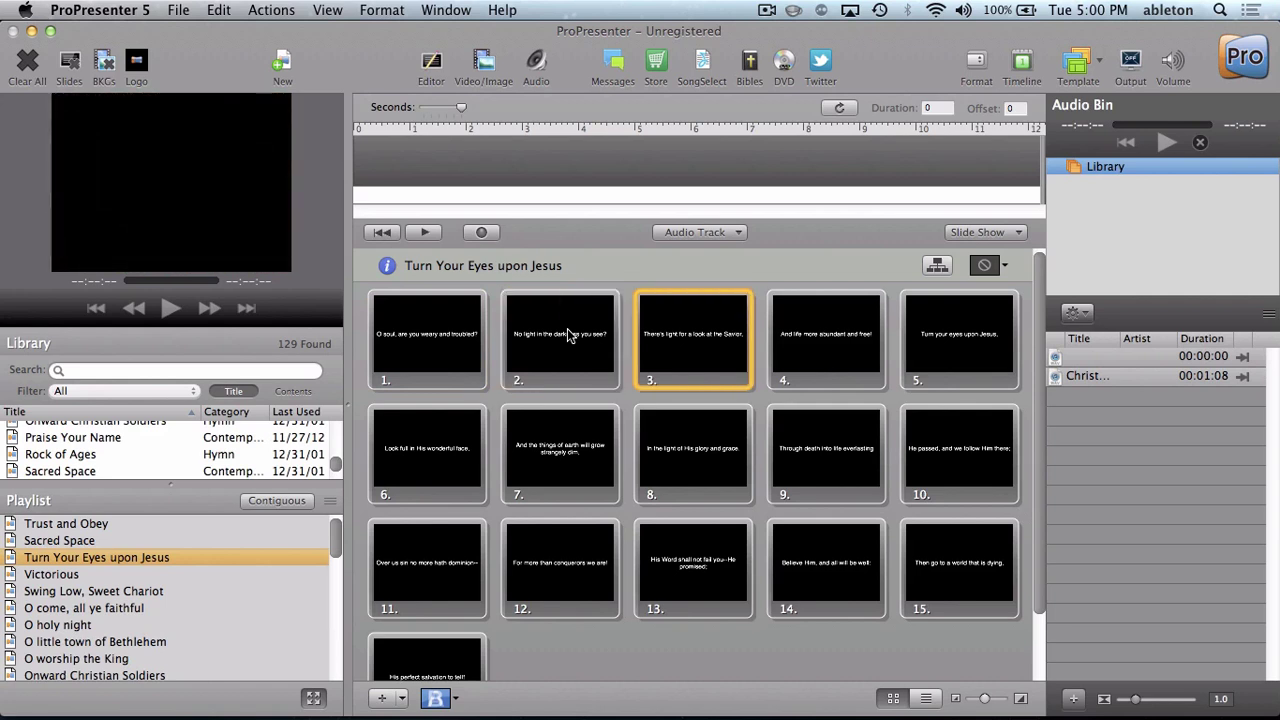
{"action": "key", "text": "super+Tab"}
{"action": "key", "text": "super+Tab"}
{"action": "key", "text": "super+Tab"}
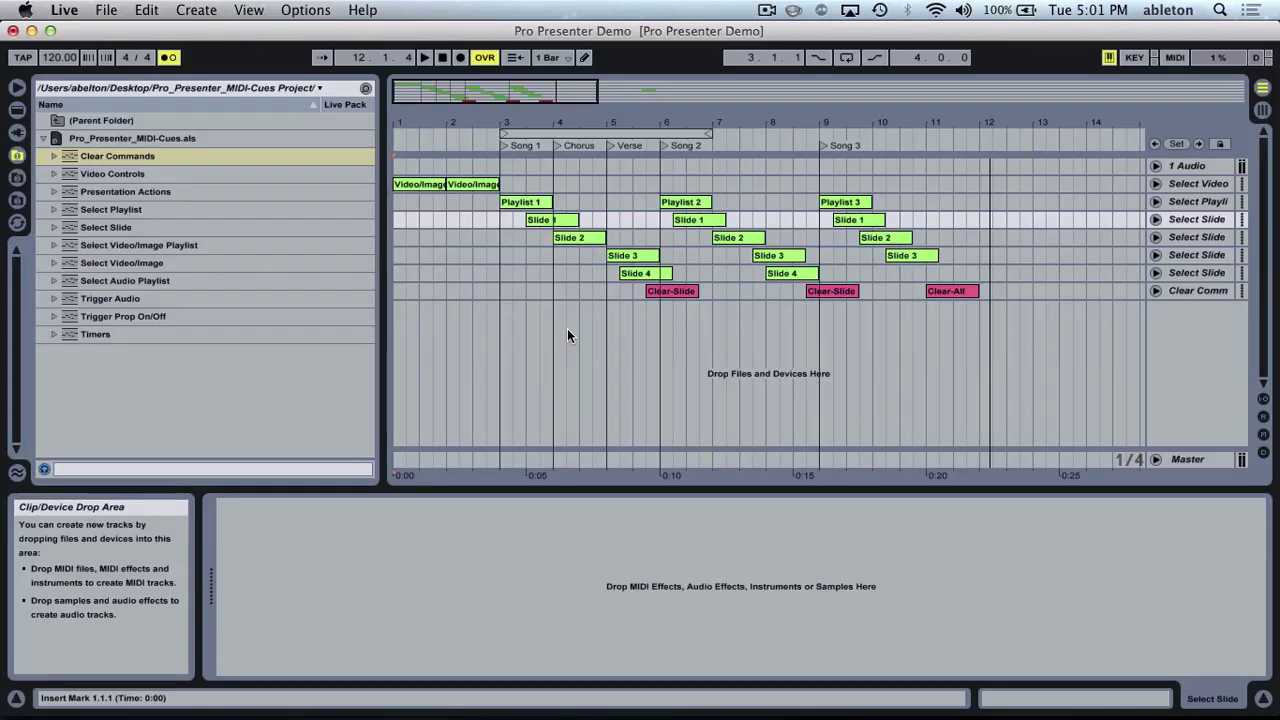
Step: Peek into the Presentation Actions folder, then move the arrangement start to the Song 2 locator at bar 6.1.1
{"action": "left_click", "coordinate": [50, 191]}
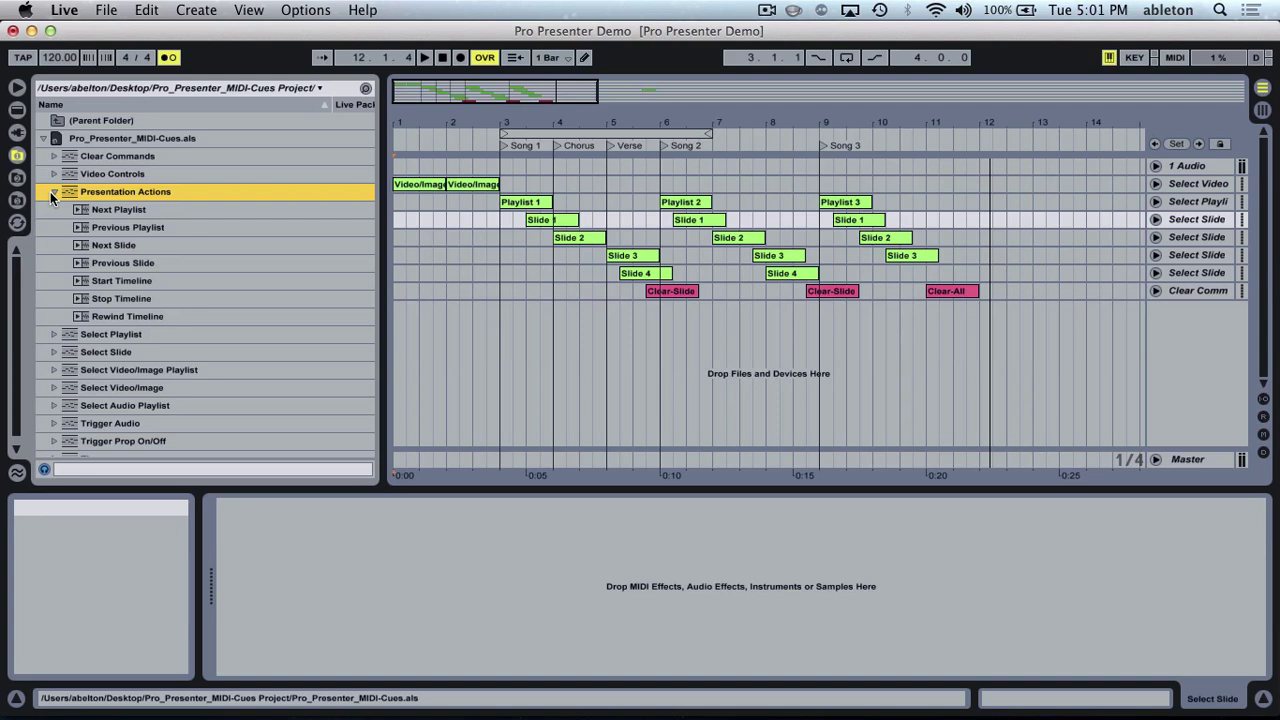
{"action": "left_click", "coordinate": [52, 192]}
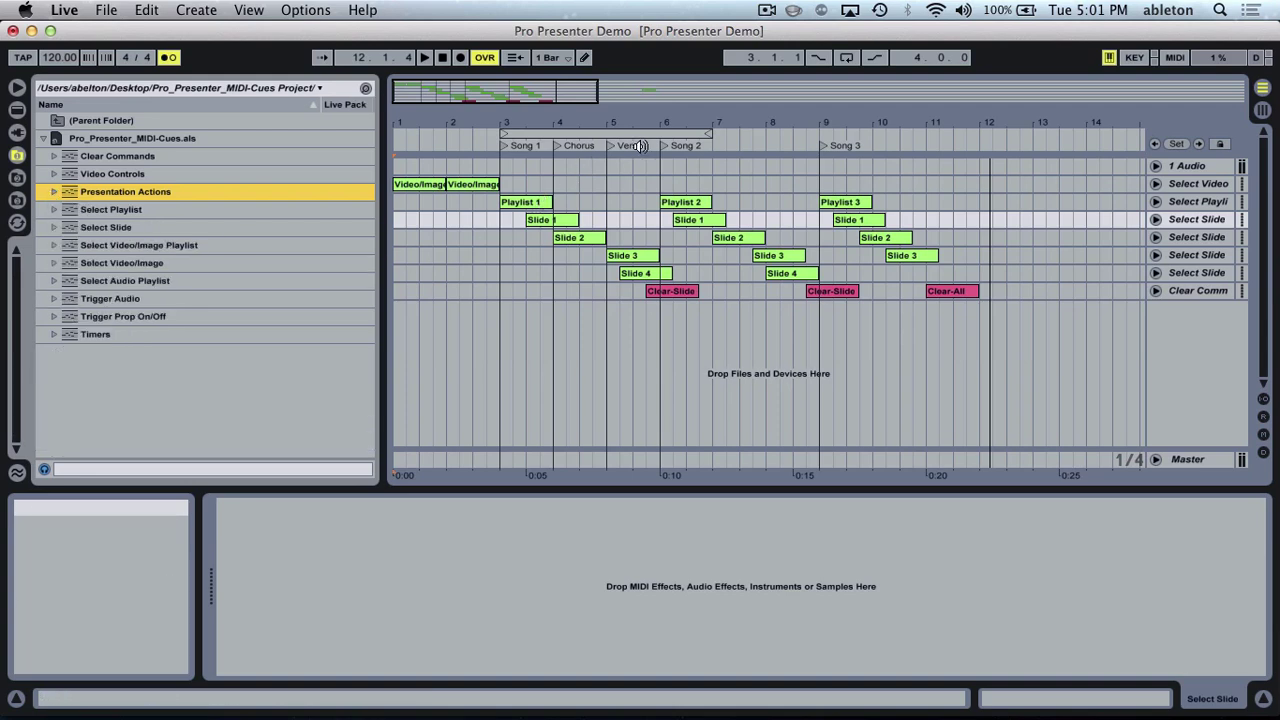
{"action": "left_click", "coordinate": [663, 146]}
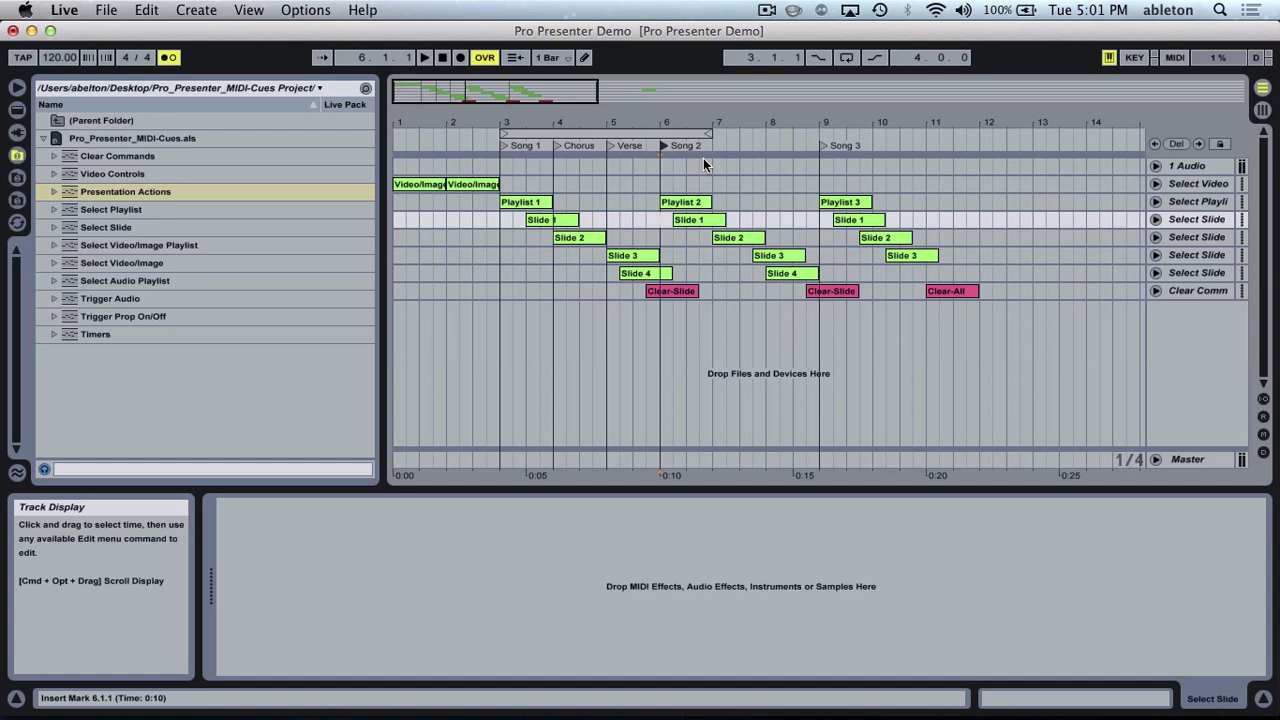
Step: Play the arrangement from the Song 2 locator, check ProPresenter follows, then stop
{"action": "key", "text": "space"}
{"action": "key", "text": "super+Tab"}
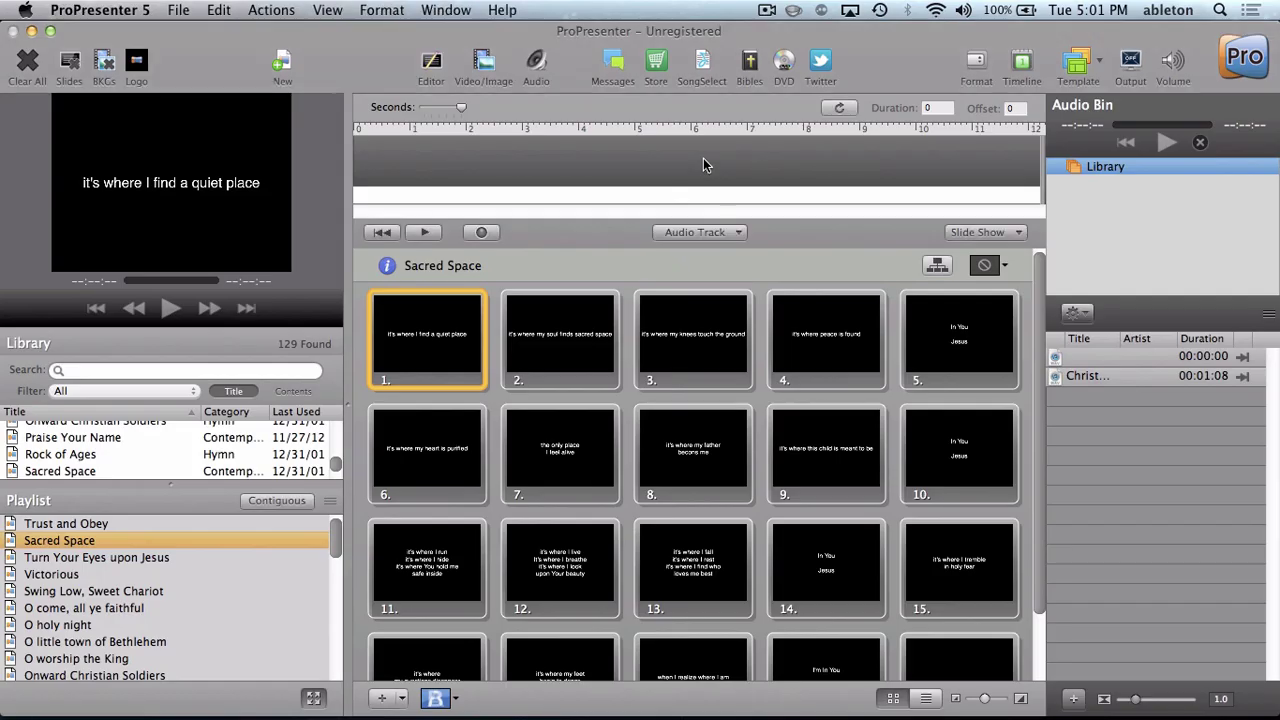
{"action": "key", "text": "super+Tab"}
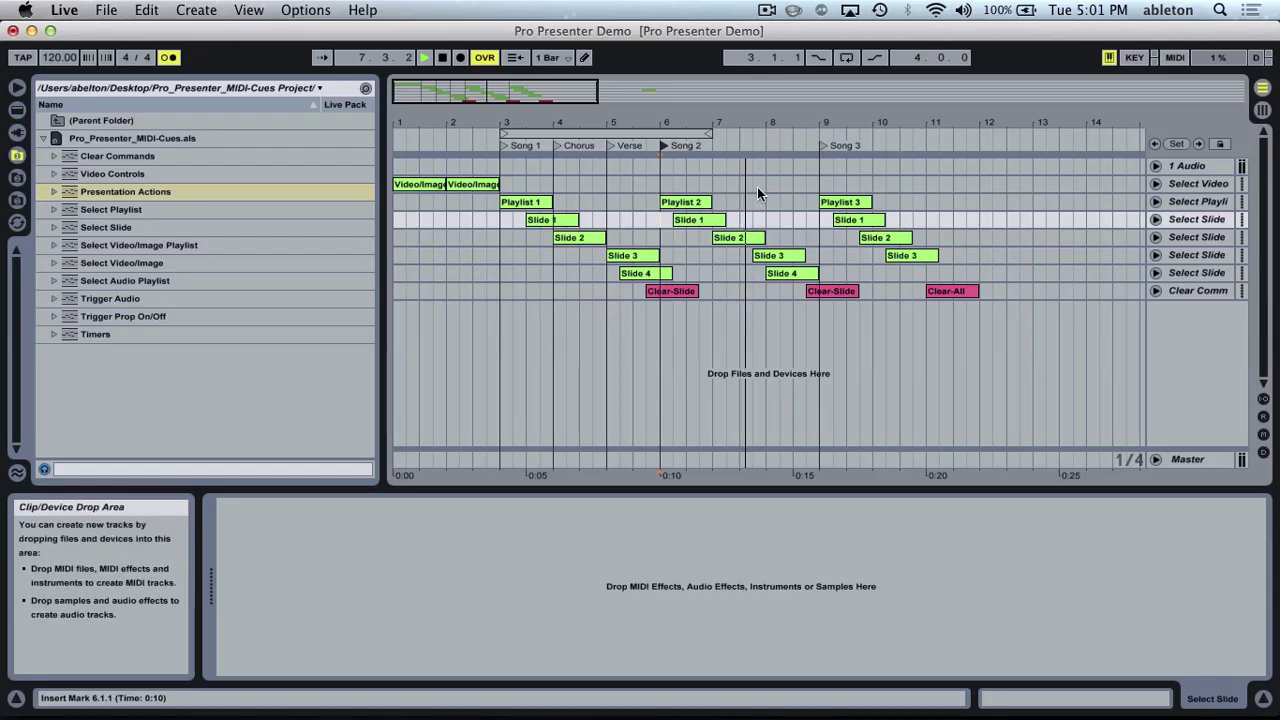
{"action": "key", "text": "space"}
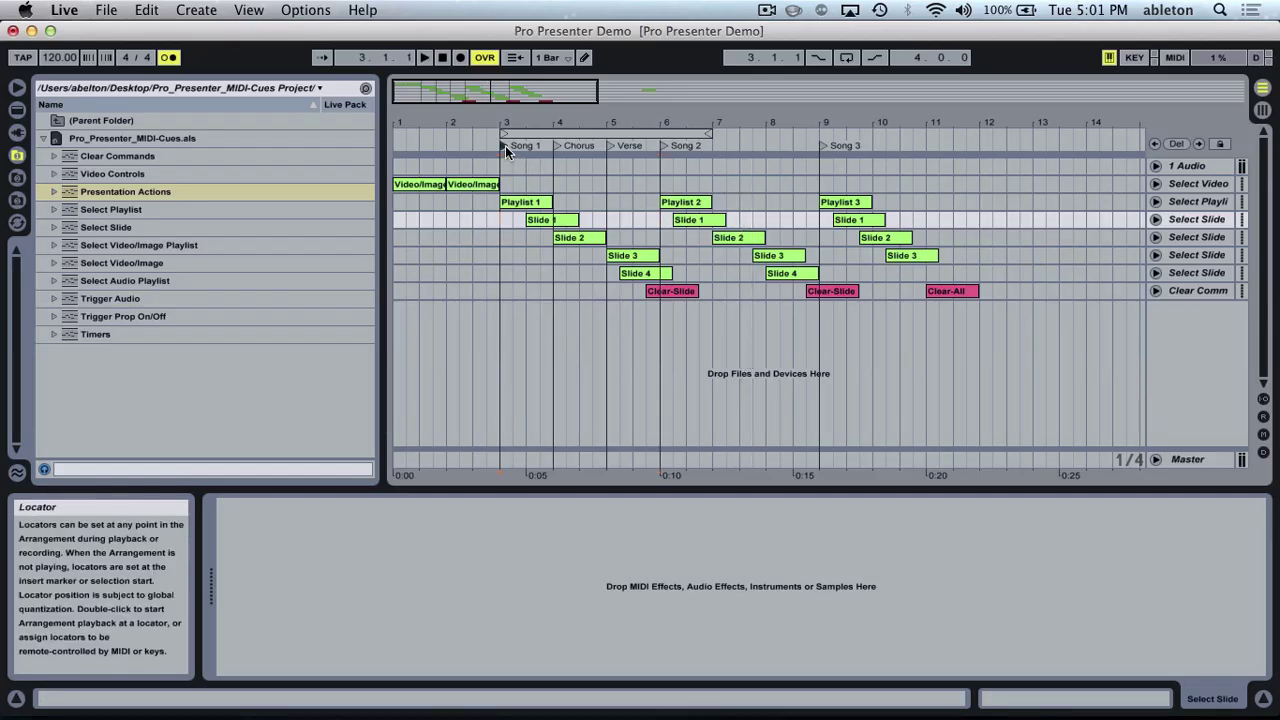
Step: Play again from the Song 1 locator at bar 3 and confirm ProPresenter follows the cues
{"action": "key", "text": "super+Tab"}
{"action": "key", "text": "super+Tab"}
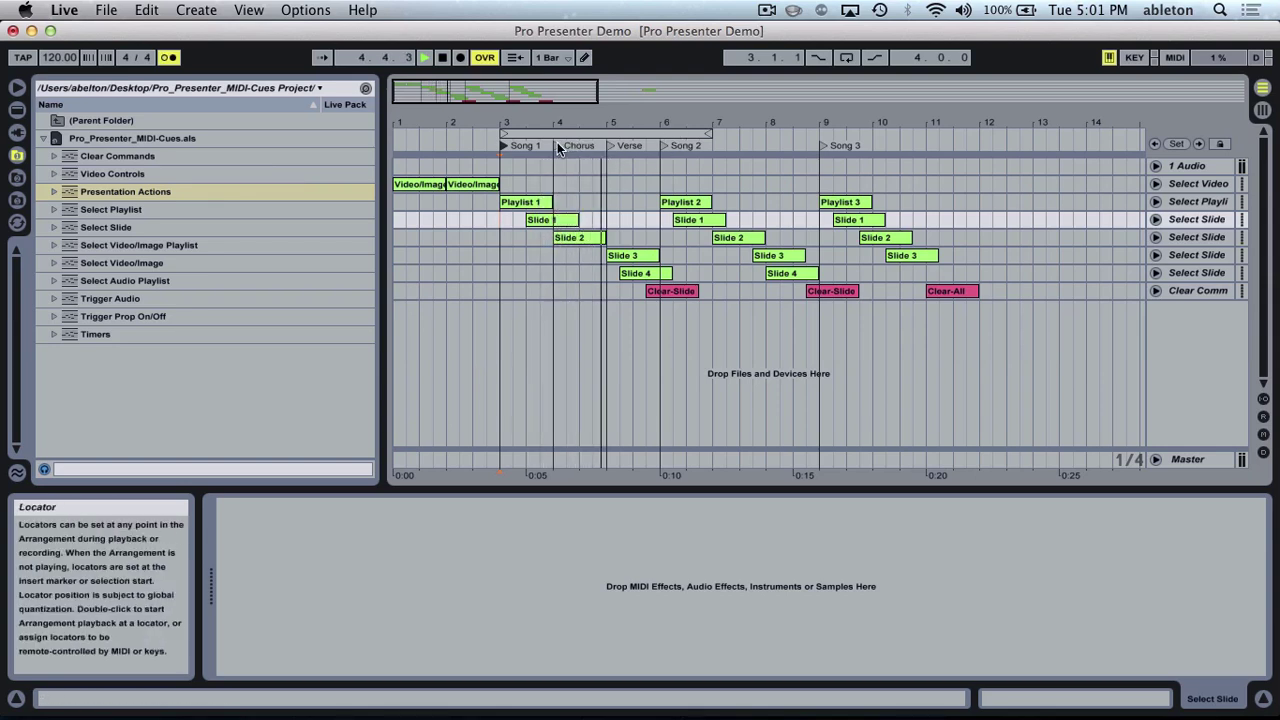
{"action": "key", "text": "super+Tab"}
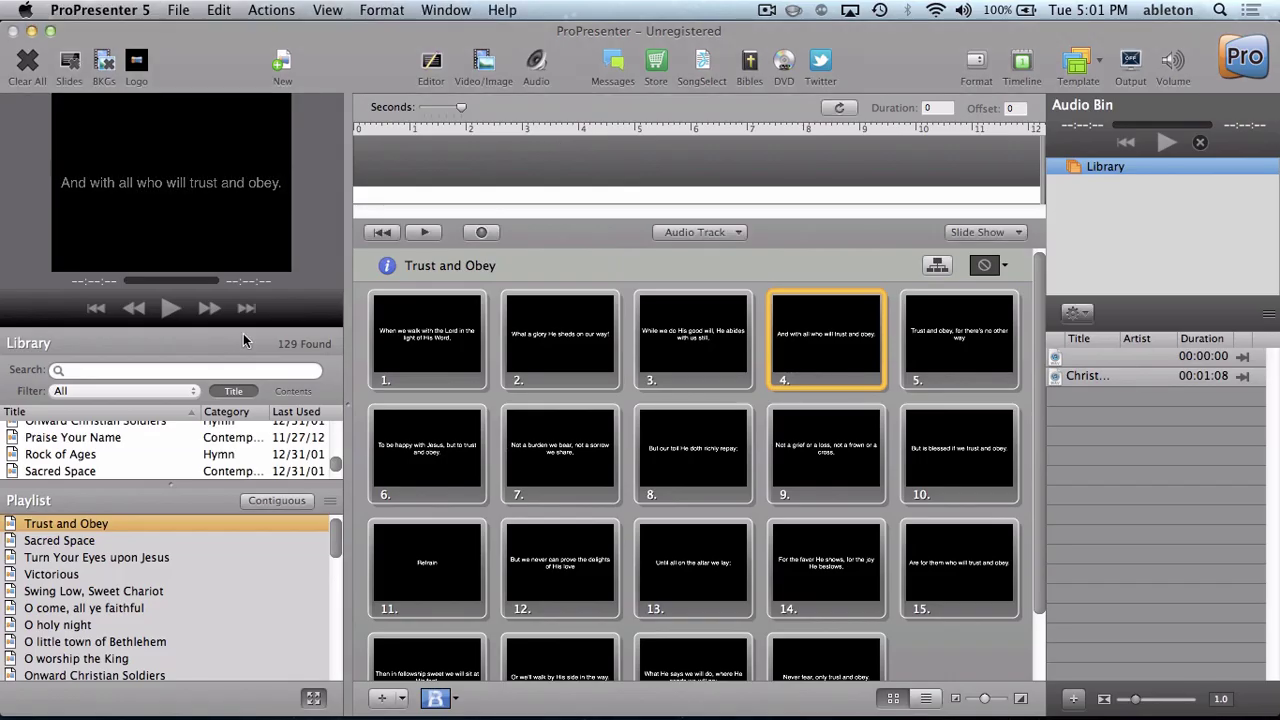
{"action": "key", "text": "super+Tab"}
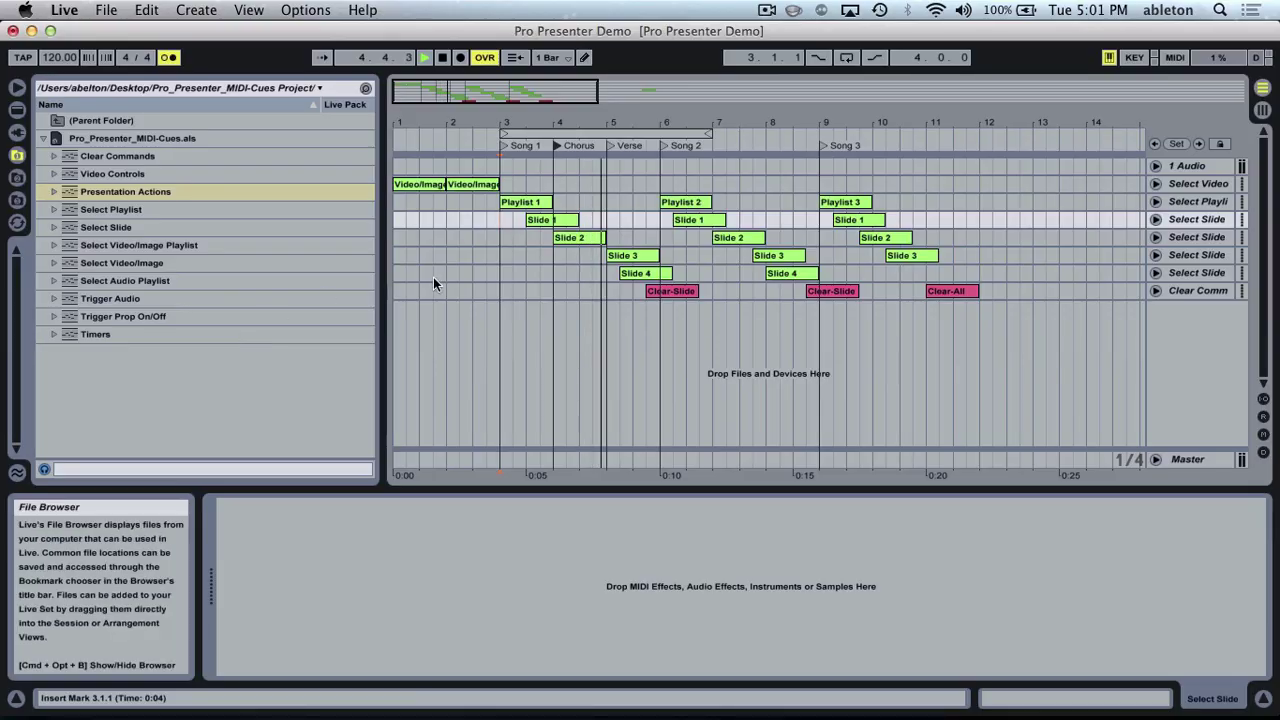